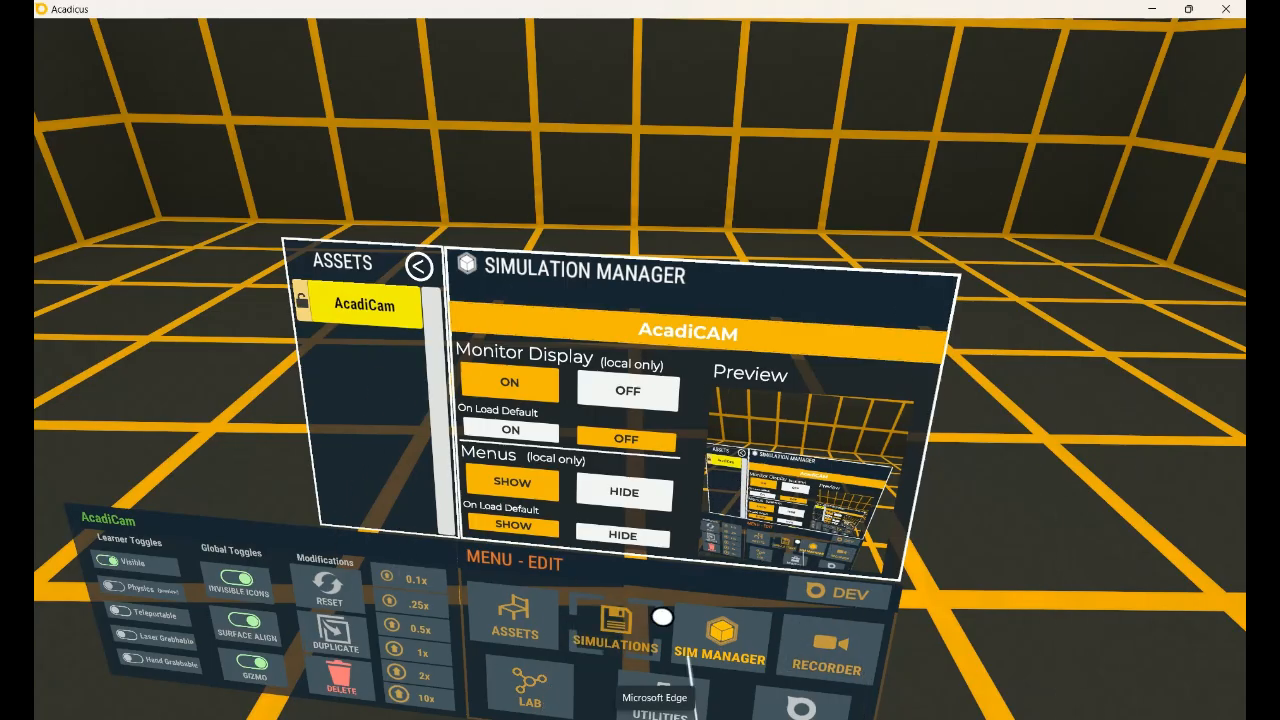
Browse the second page of the Utilities category in the asset inventory
{"action": "left_click", "coordinate": [512, 612]}
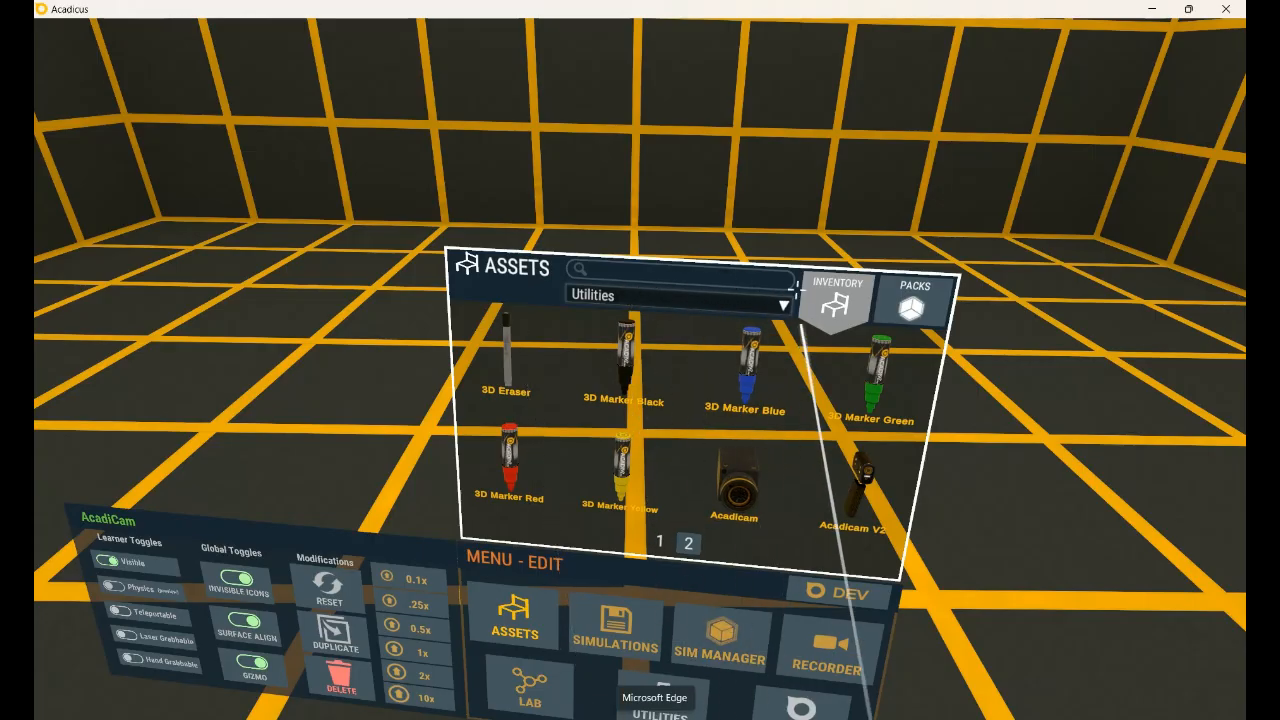
{"action": "left_click", "coordinate": [699, 299]}
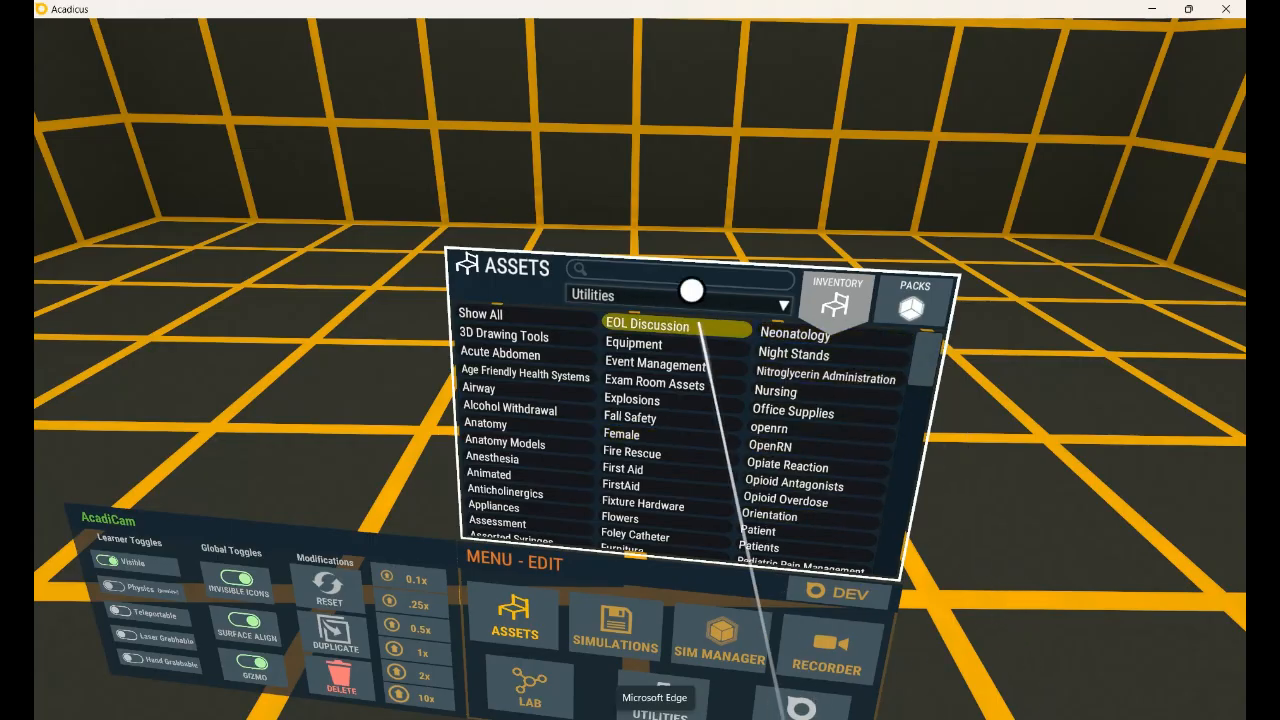
{"action": "left_click", "coordinate": [692, 290]}
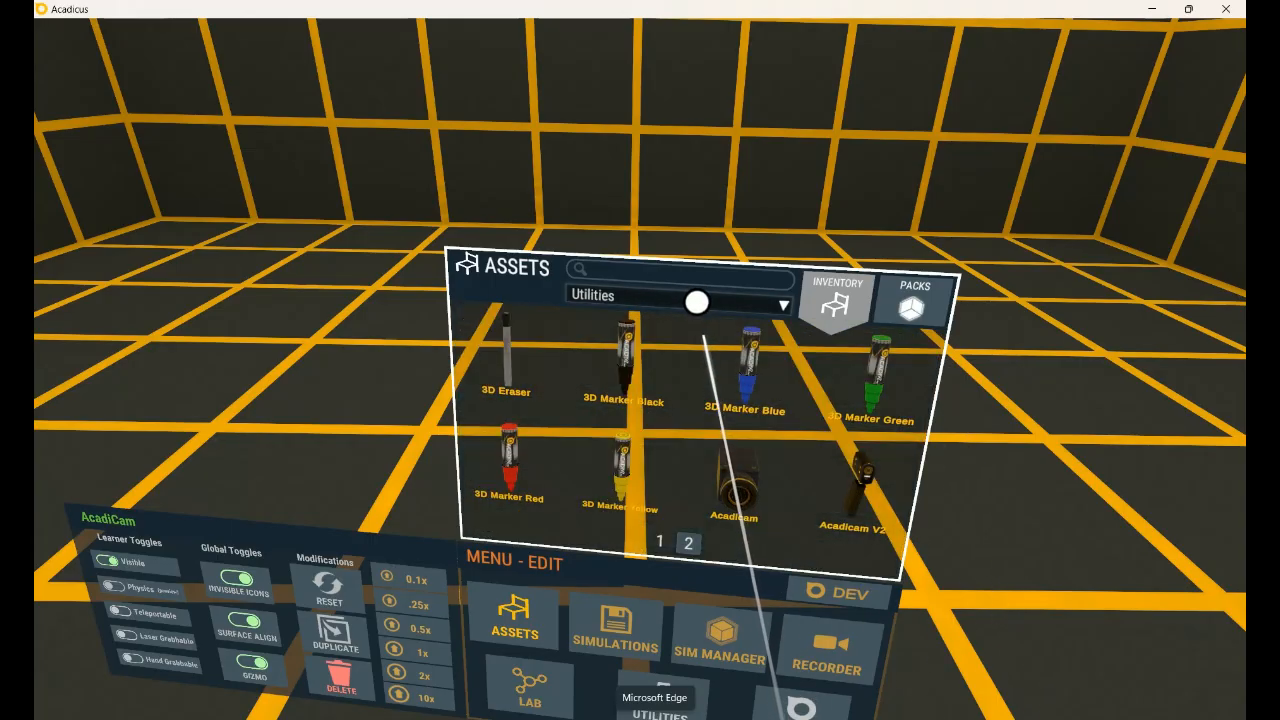
{"action": "left_click", "coordinate": [686, 546]}
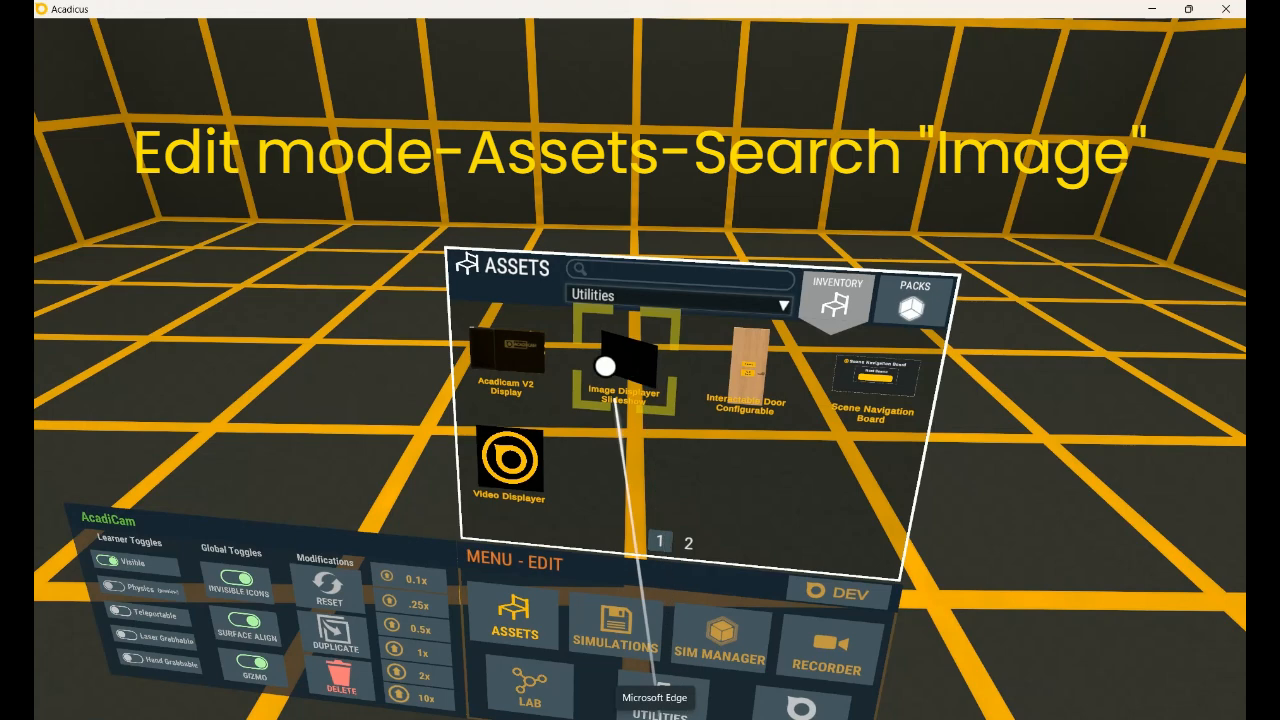
Replace the old search term in the asset inventory and search for "image"
{"action": "left_click", "coordinate": [654, 268]}
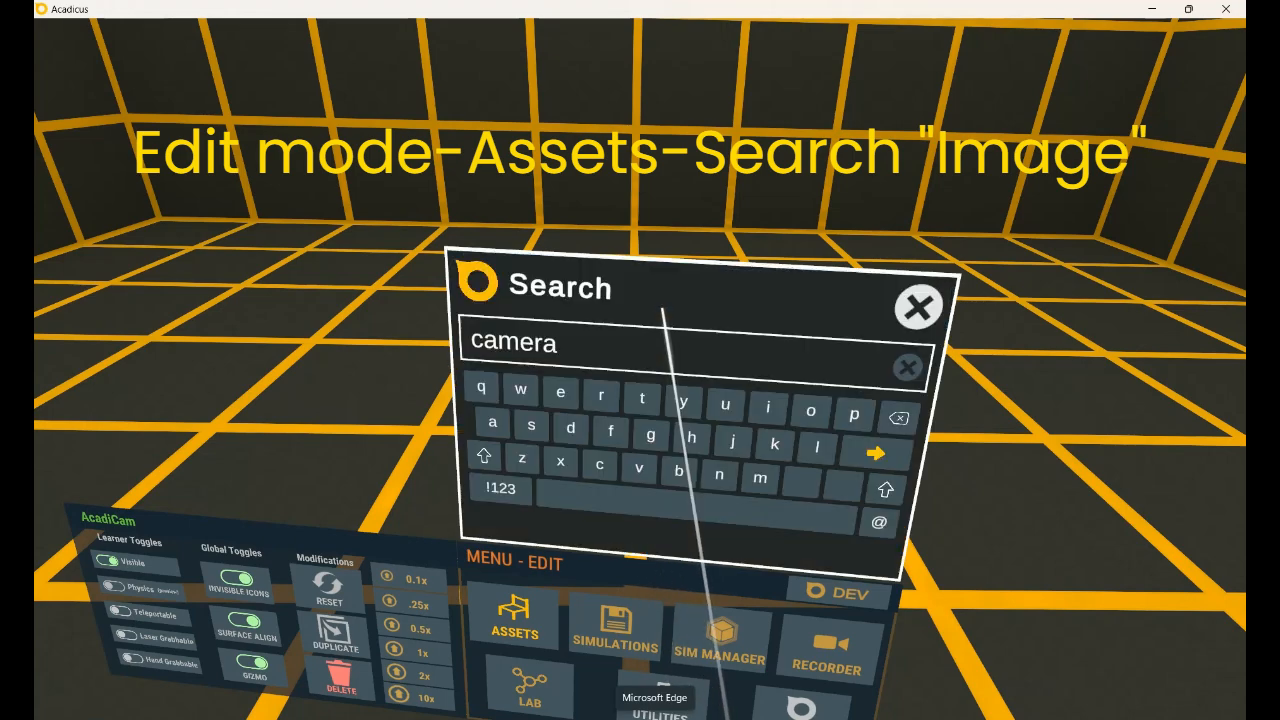
{"action": "left_click", "coordinate": [907, 366]}
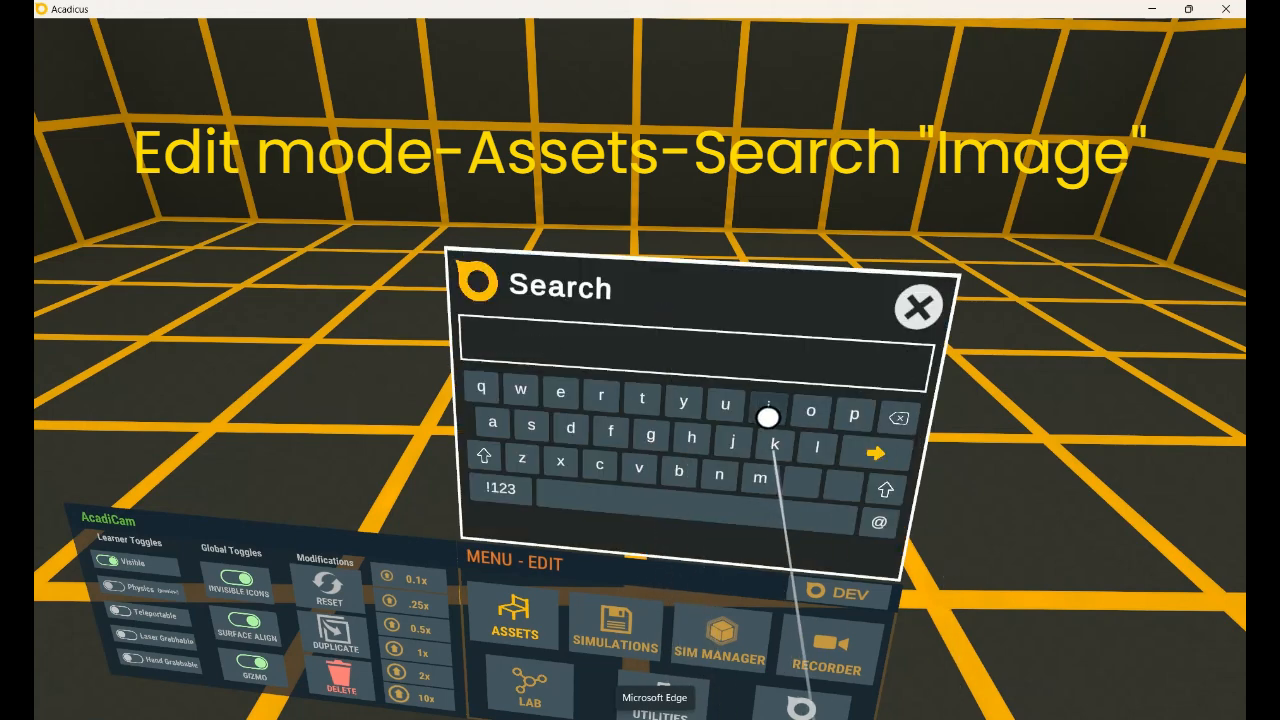
{"action": "left_click", "coordinate": [768, 418]}
{"action": "left_click", "coordinate": [760, 478]}
{"action": "left_click", "coordinate": [500, 423]}
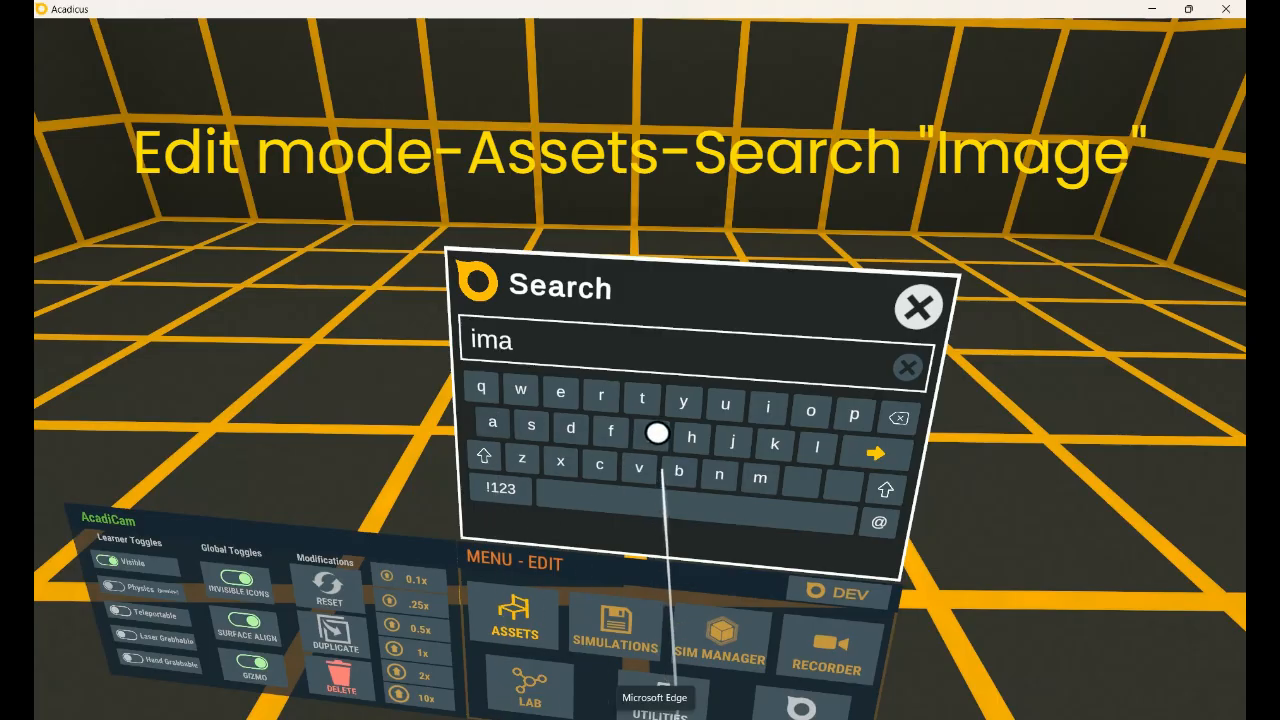
{"action": "left_click", "coordinate": [654, 433]}
{"action": "left_click", "coordinate": [561, 392]}
{"action": "left_click", "coordinate": [875, 453]}
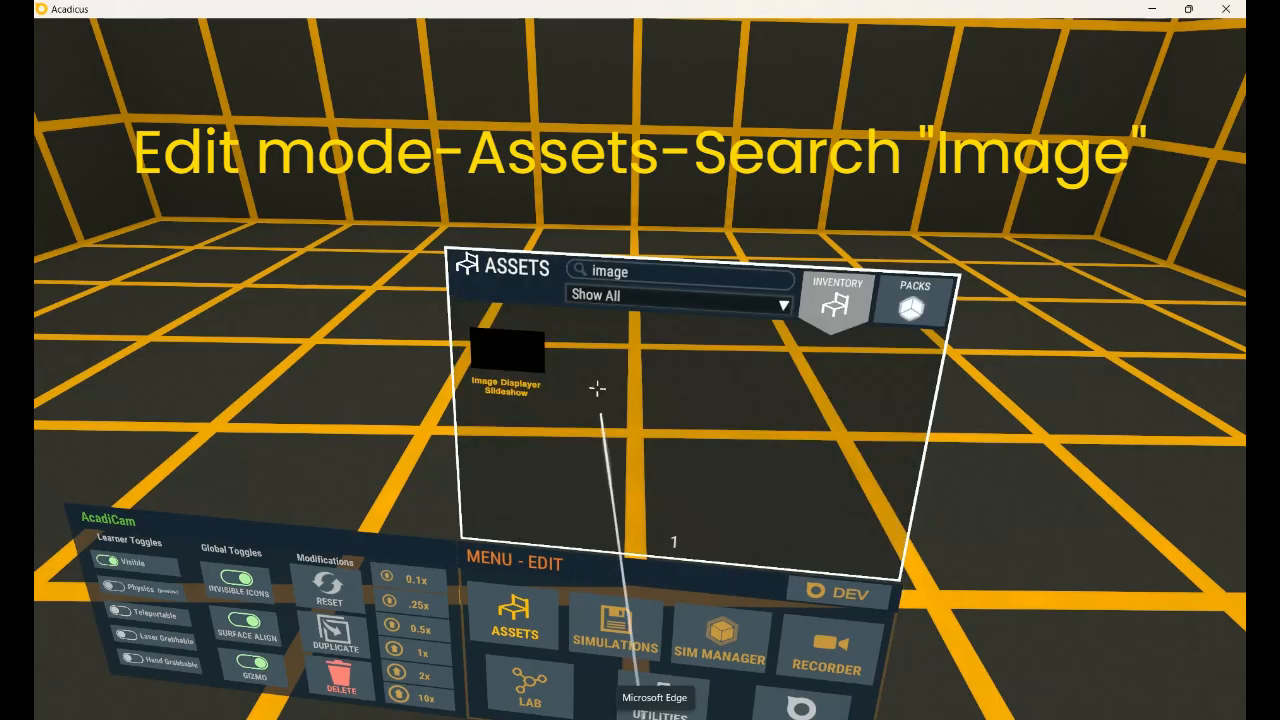
Add the Image Displayer Slideshow asset to the scene and move it farther back, behind and above the menu
{"action": "left_click", "coordinate": [530, 369]}
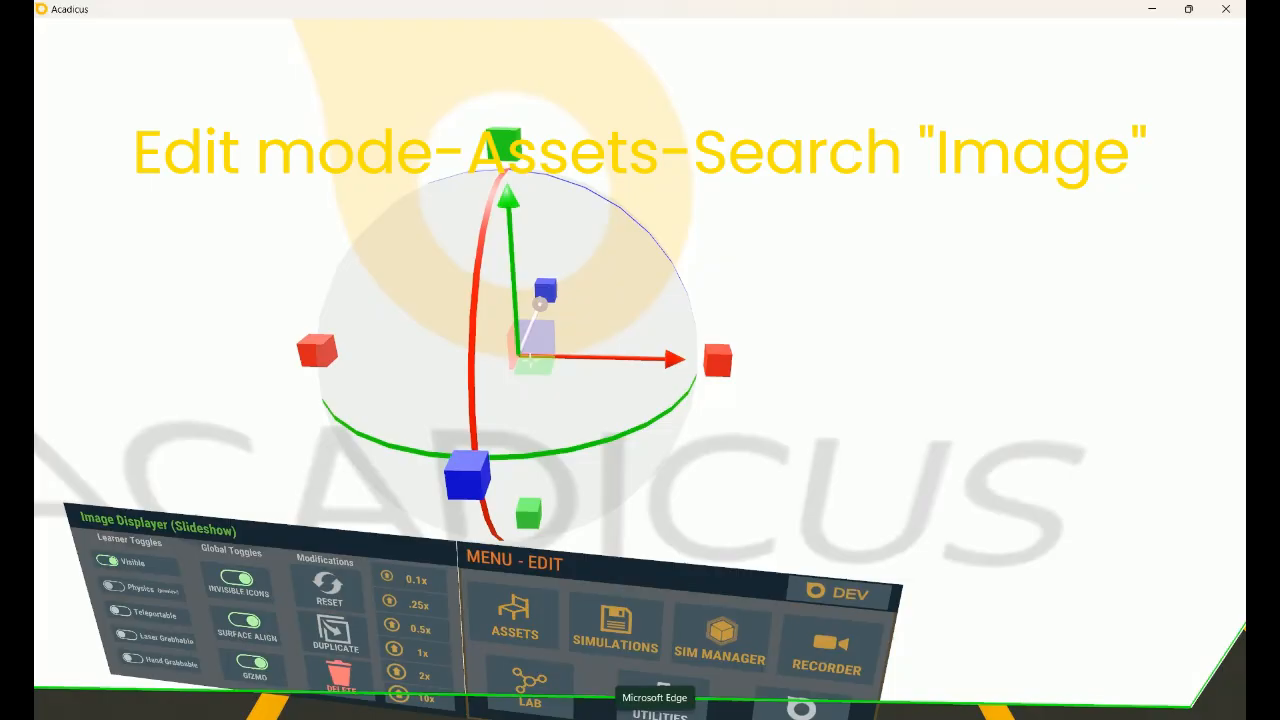
{"action": "key", "text": "s"}
{"action": "key", "text": "a"}
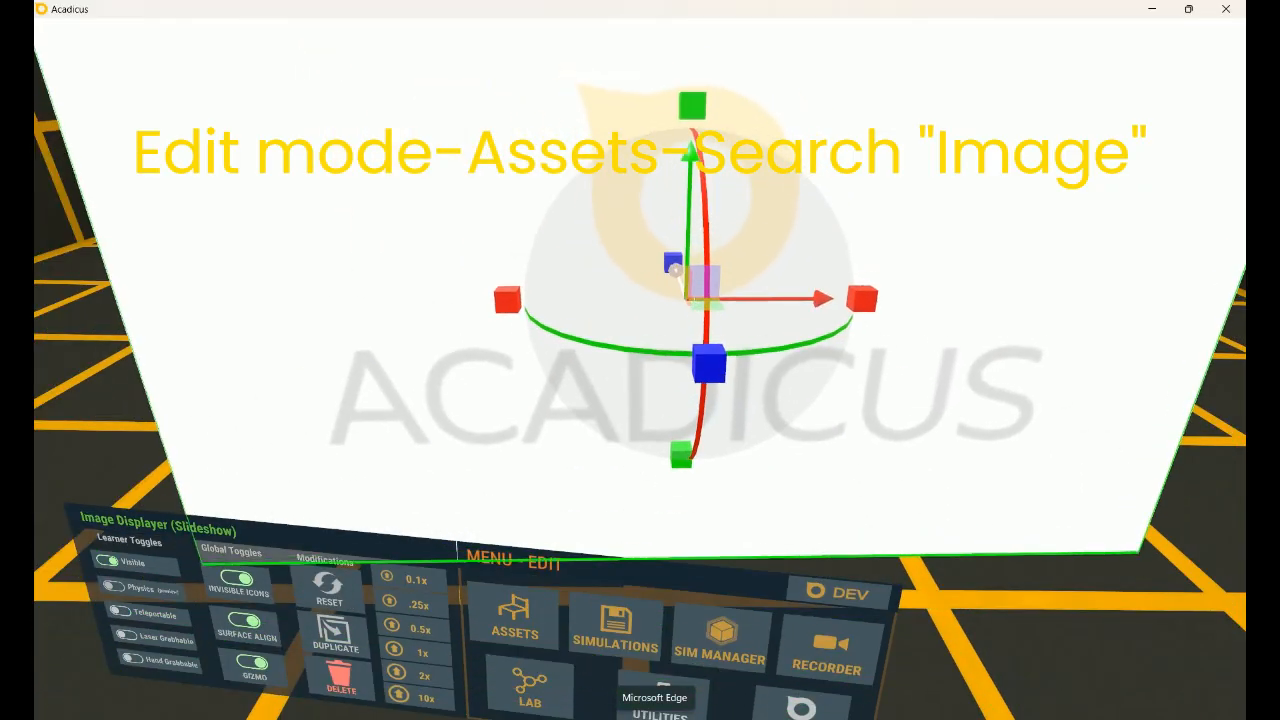
{"action": "left_click_drag", "start_coordinate": [676, 270], "coordinate": [708, 278]}
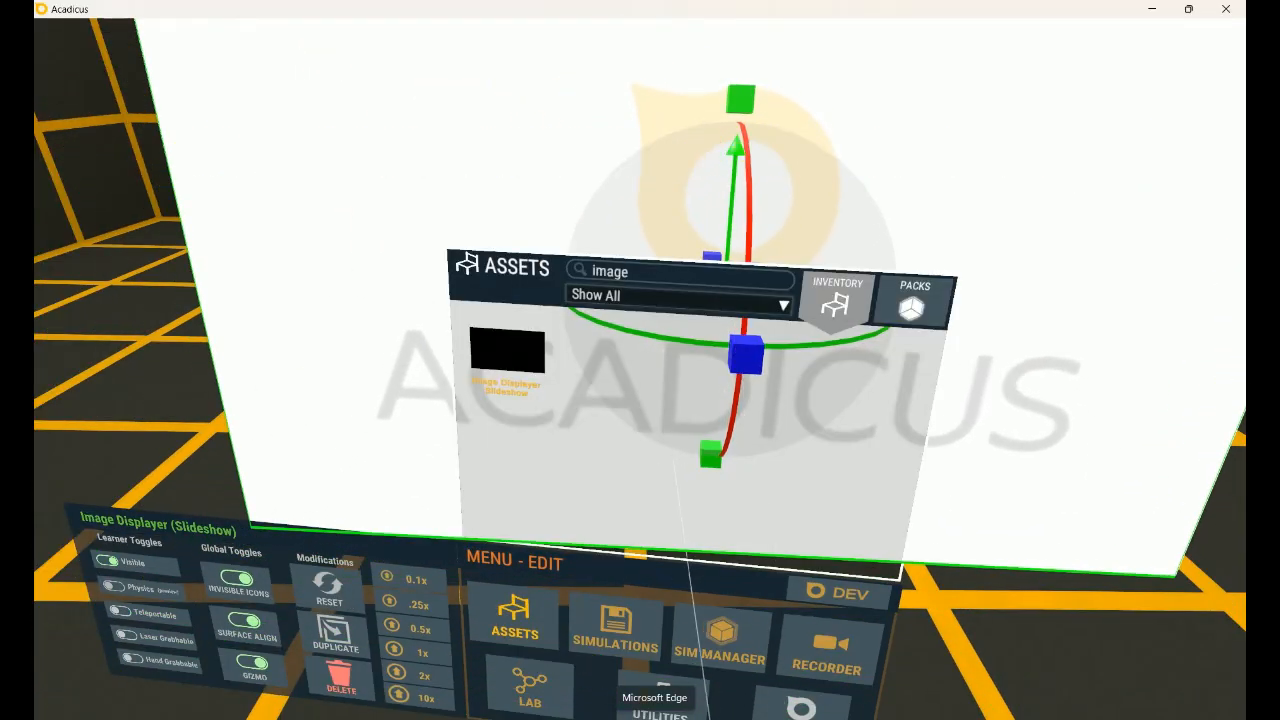
{"action": "left_click", "coordinate": [705, 645]}
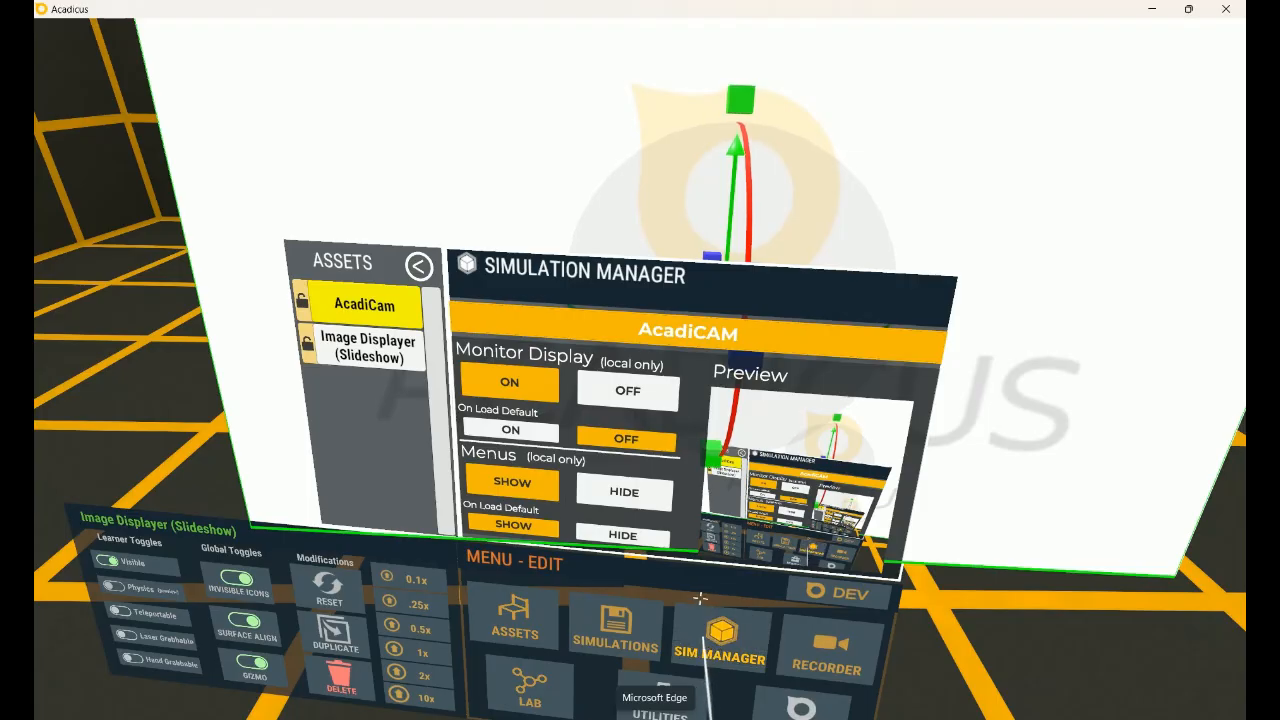
{"action": "left_click_drag", "start_coordinate": [1015, 490], "coordinate": [860, 275]}
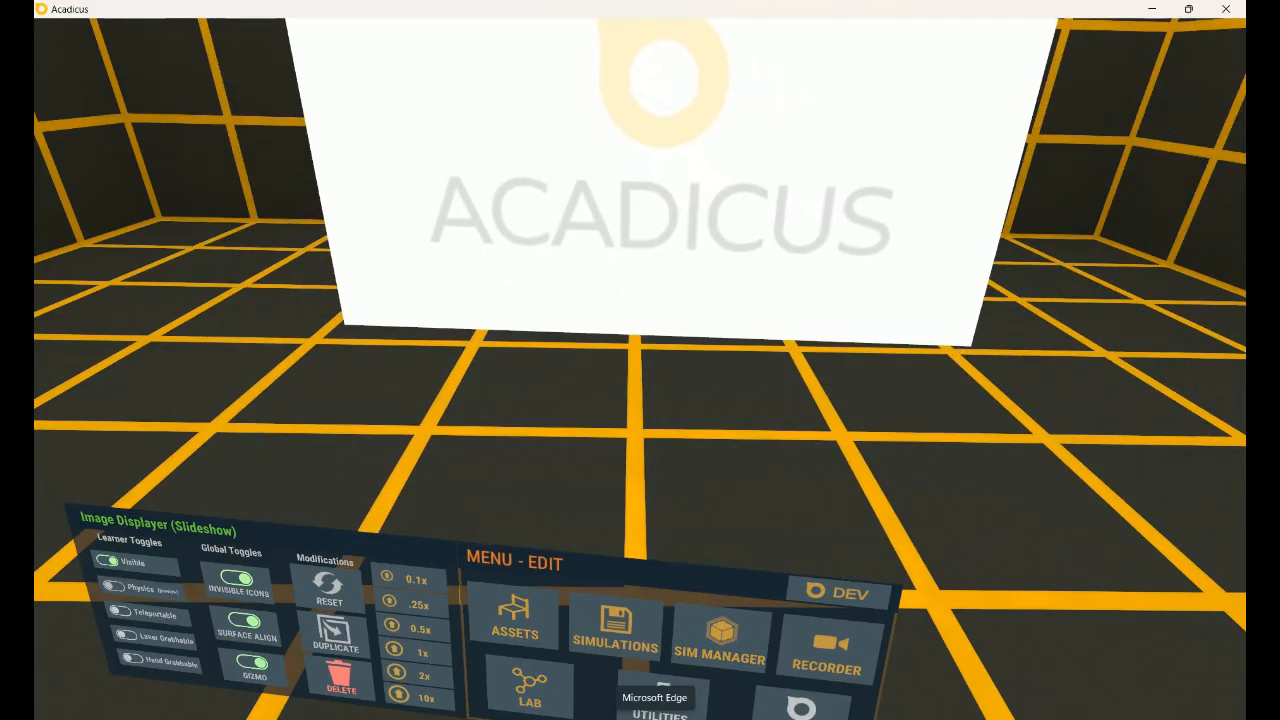
Lower the floating menu in front of the board and select the Image Displayer (Slideshow) in the Simulation Manager
{"action": "left_click", "coordinate": [722, 630]}
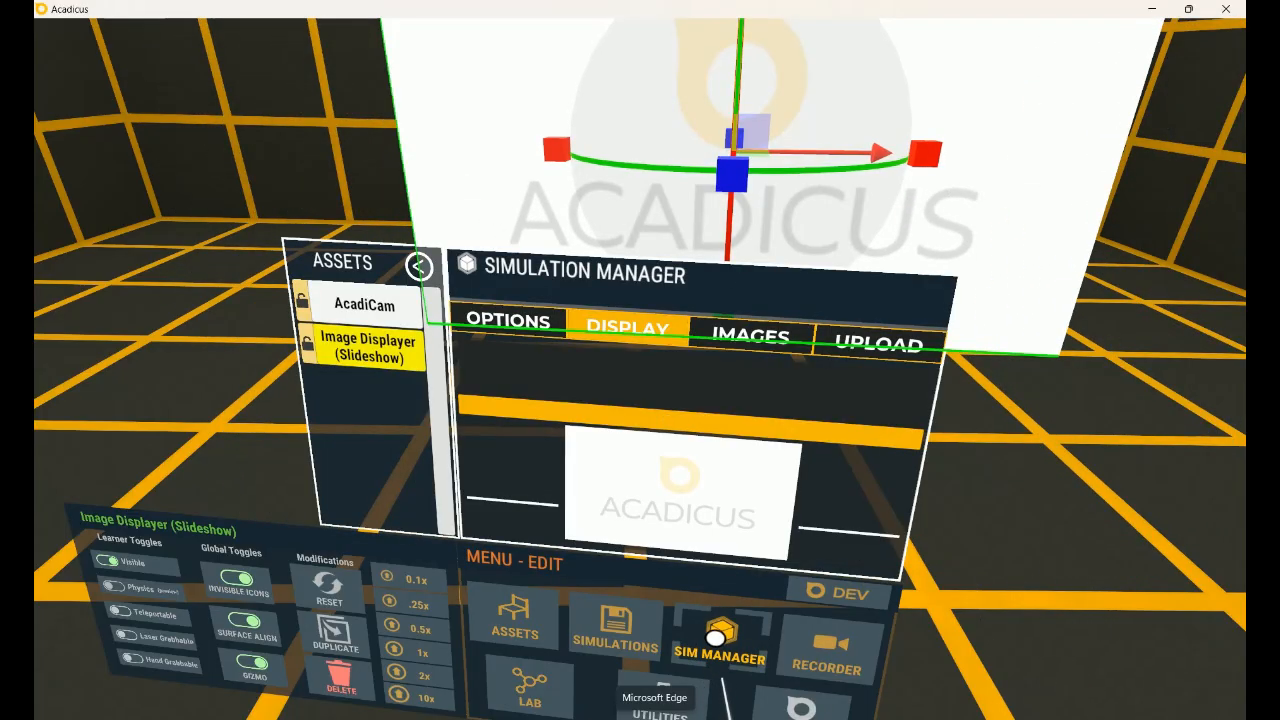
{"action": "left_click", "coordinate": [372, 304]}
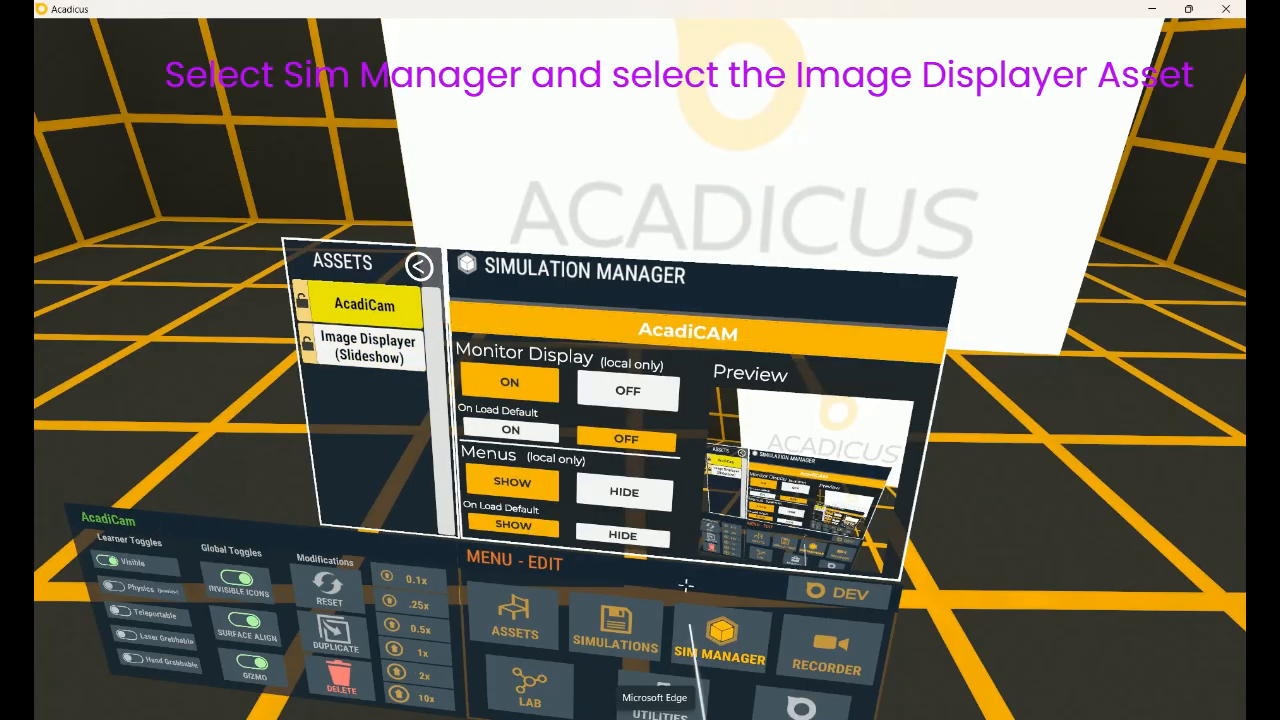
{"action": "left_click_drag", "start_coordinate": [686, 586], "coordinate": [677, 644]}
{"action": "left_click", "coordinate": [721, 697]}
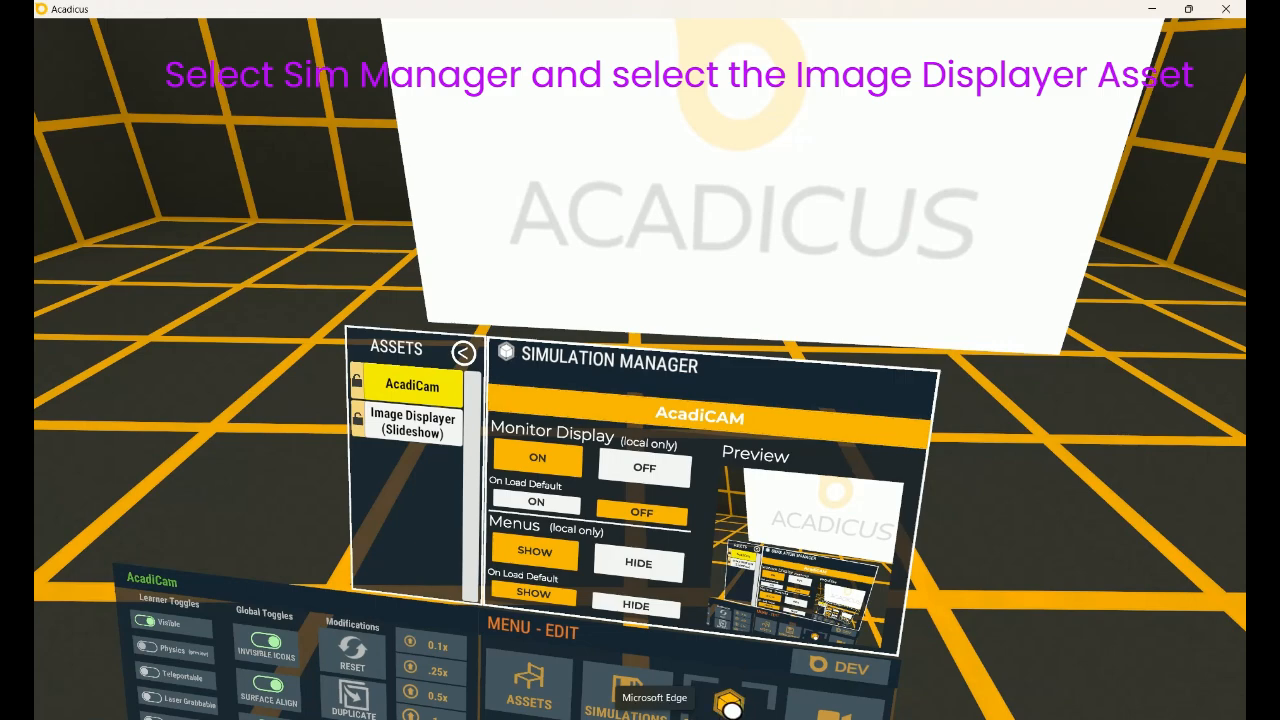
{"action": "left_click", "coordinate": [406, 419]}
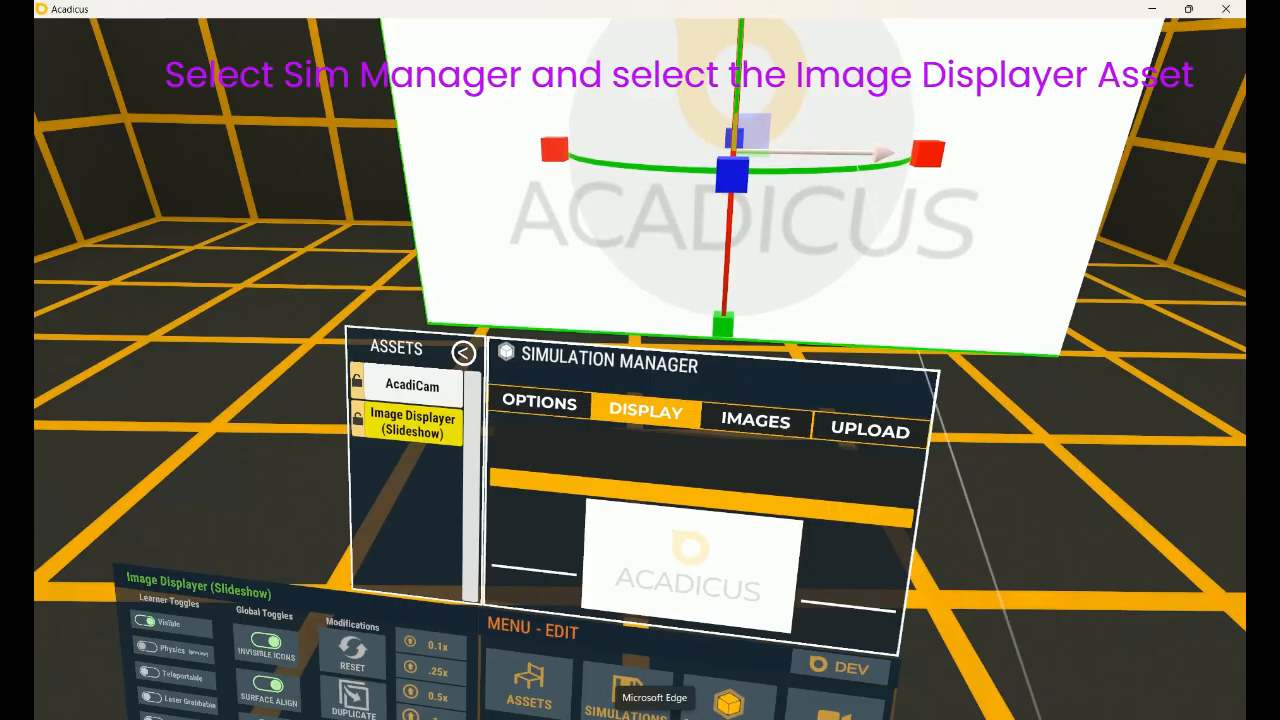
Preview the digestivesystem and Slide1 images for the Image Displayer and upload digestivesystem
{"action": "left_click", "coordinate": [858, 429]}
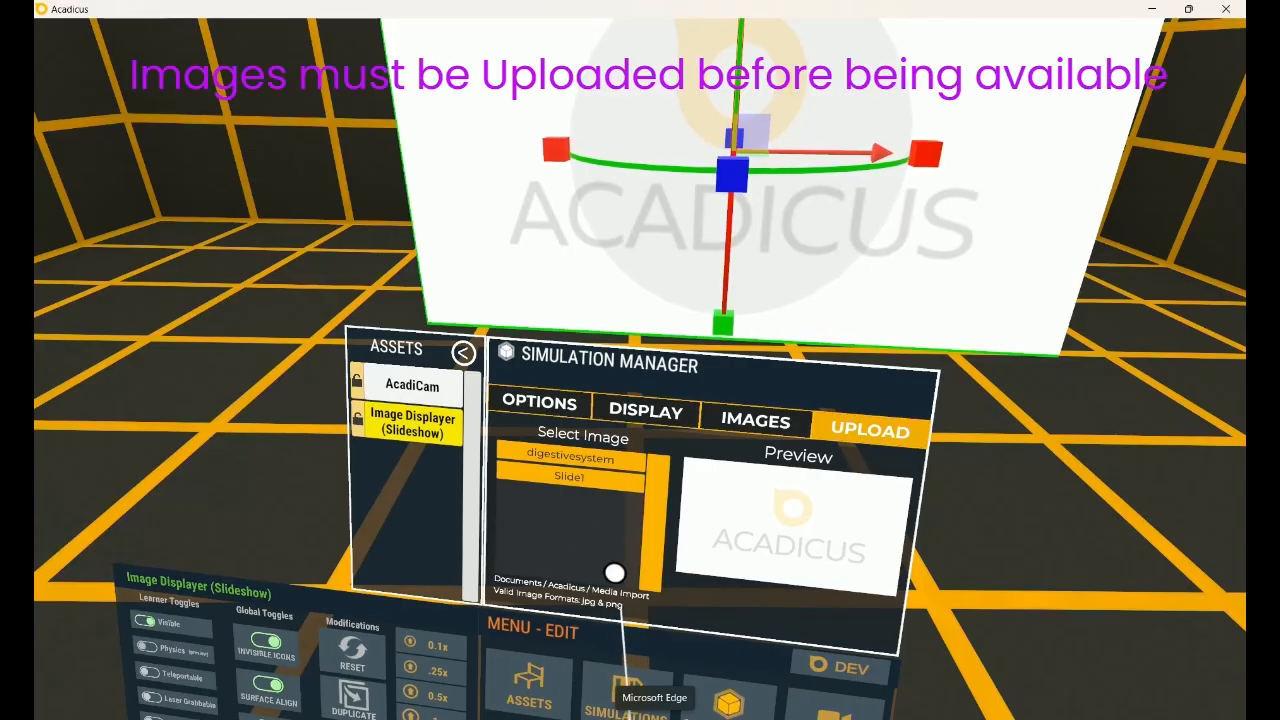
{"action": "left_click", "coordinate": [586, 455]}
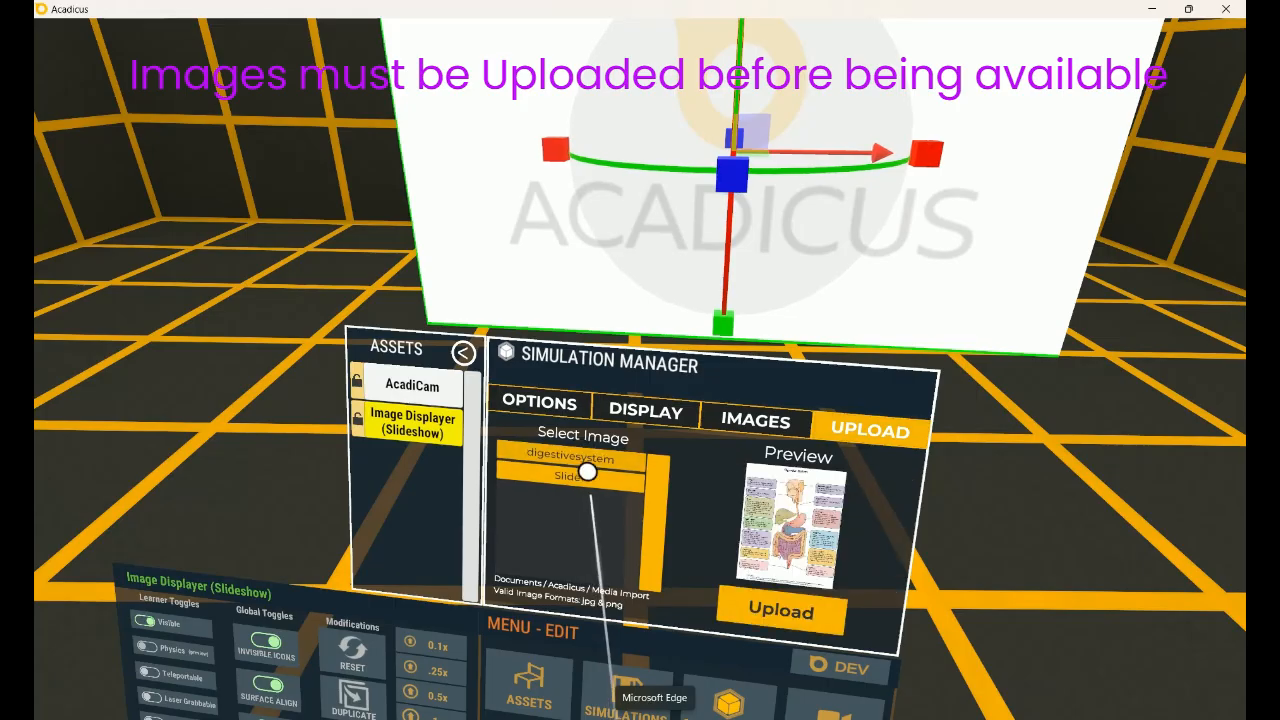
{"action": "left_click", "coordinate": [589, 477]}
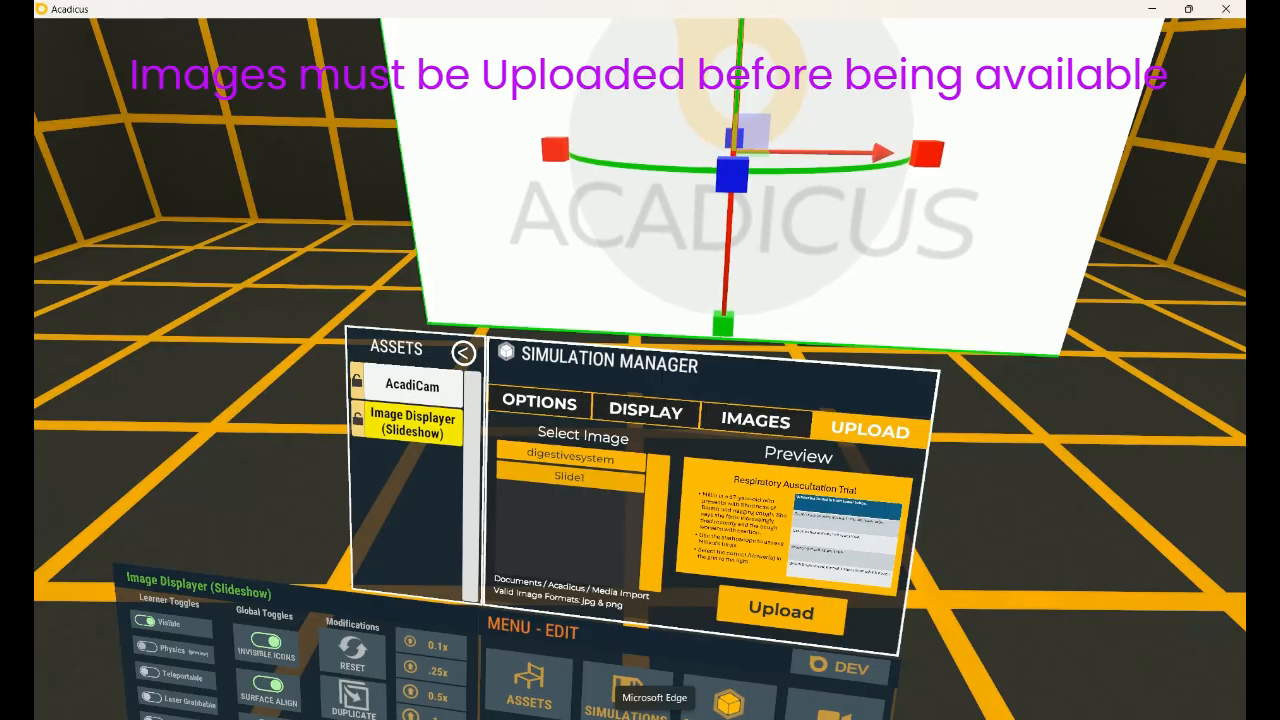
{"action": "left_click", "coordinate": [586, 457]}
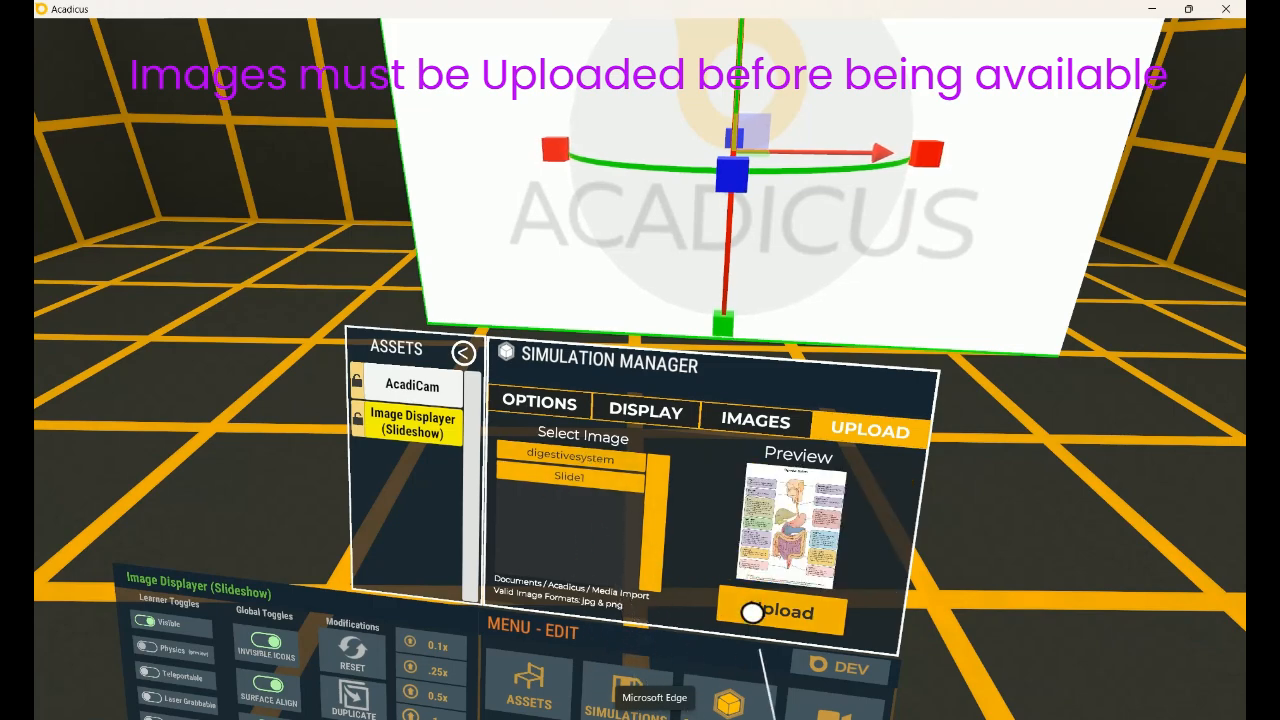
{"action": "left_click", "coordinate": [767, 609]}
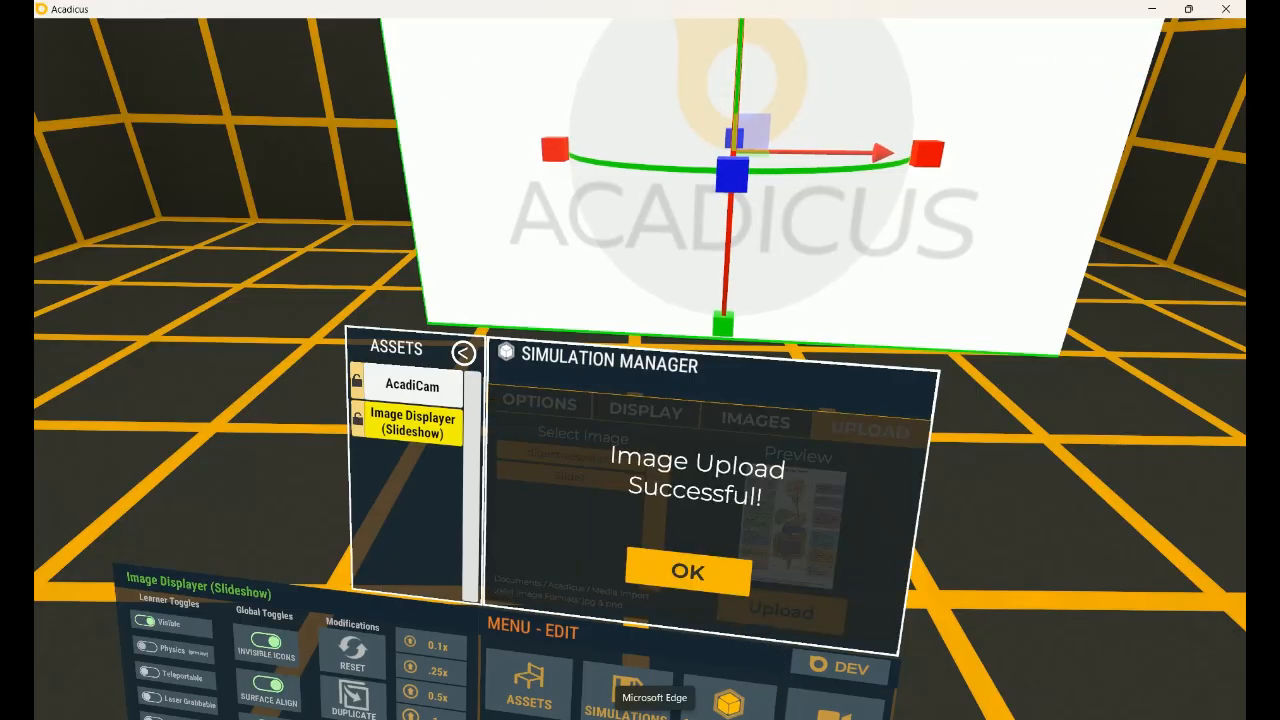
{"action": "left_click", "coordinate": [688, 574]}
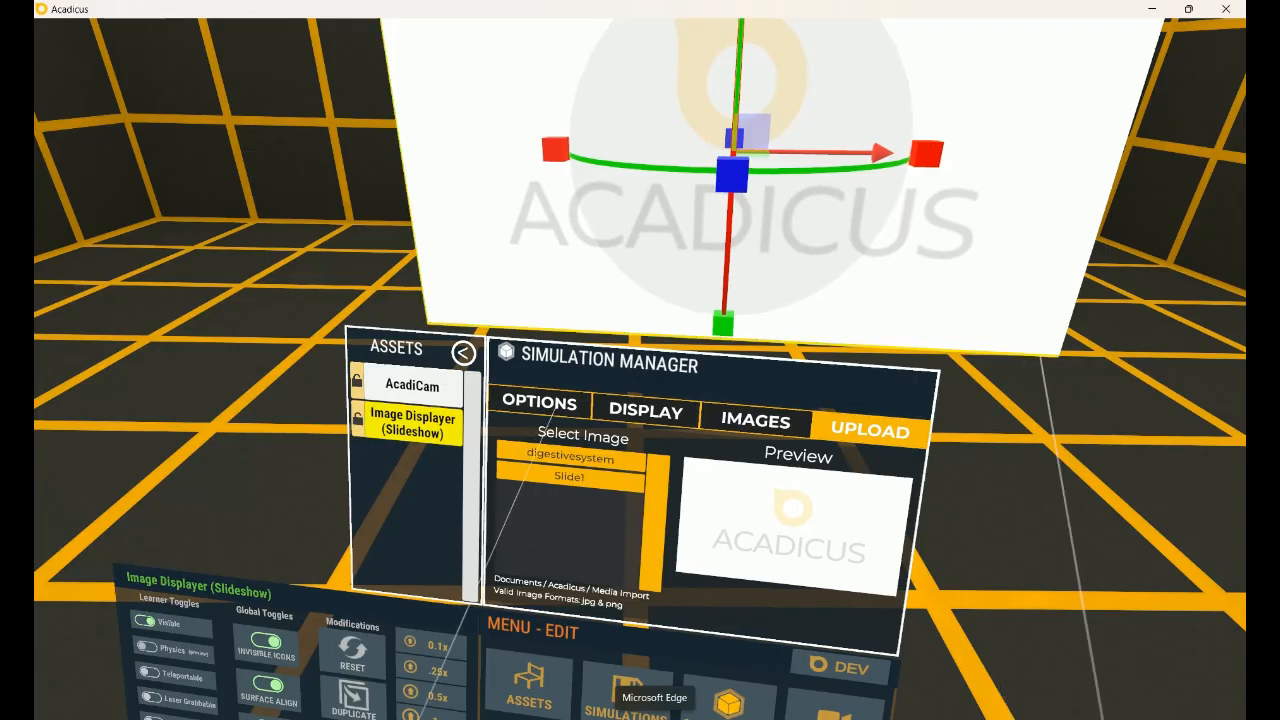
Add the last digestive system image on page 6 of the uploaded images to the Image Displayer
{"action": "left_click", "coordinate": [734, 419]}
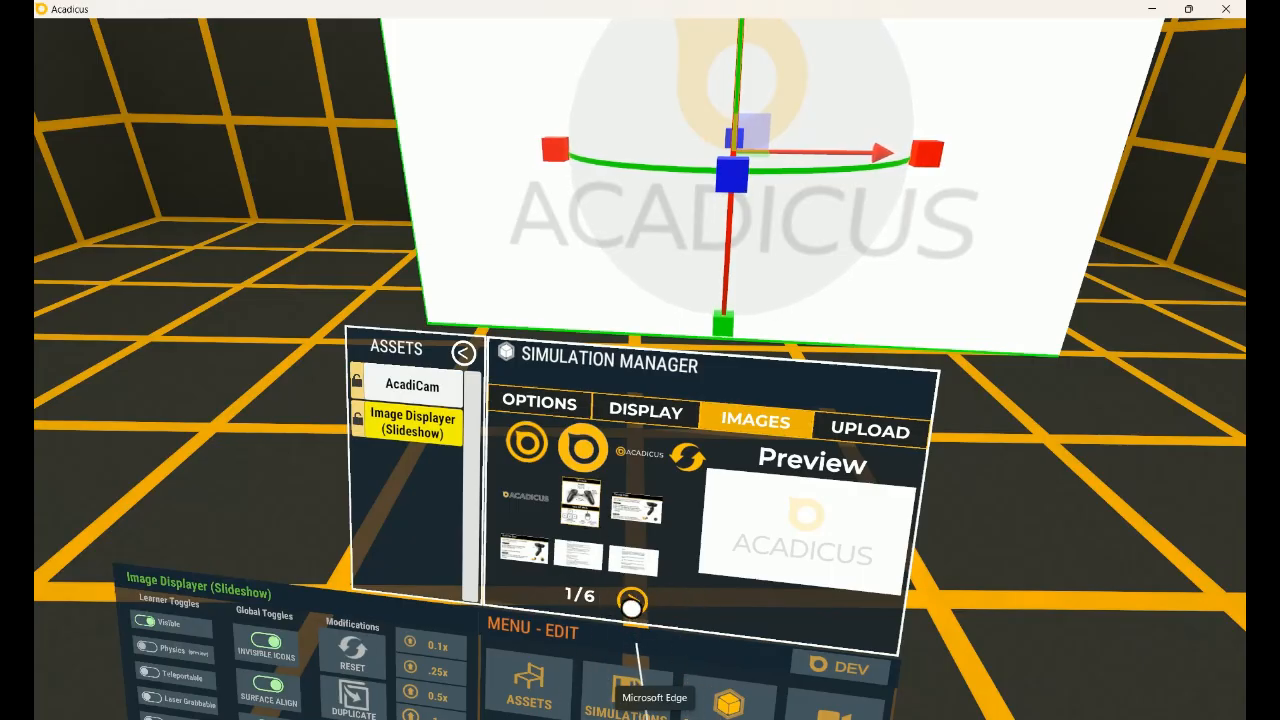
{"action": "left_click", "coordinate": [630, 601]}
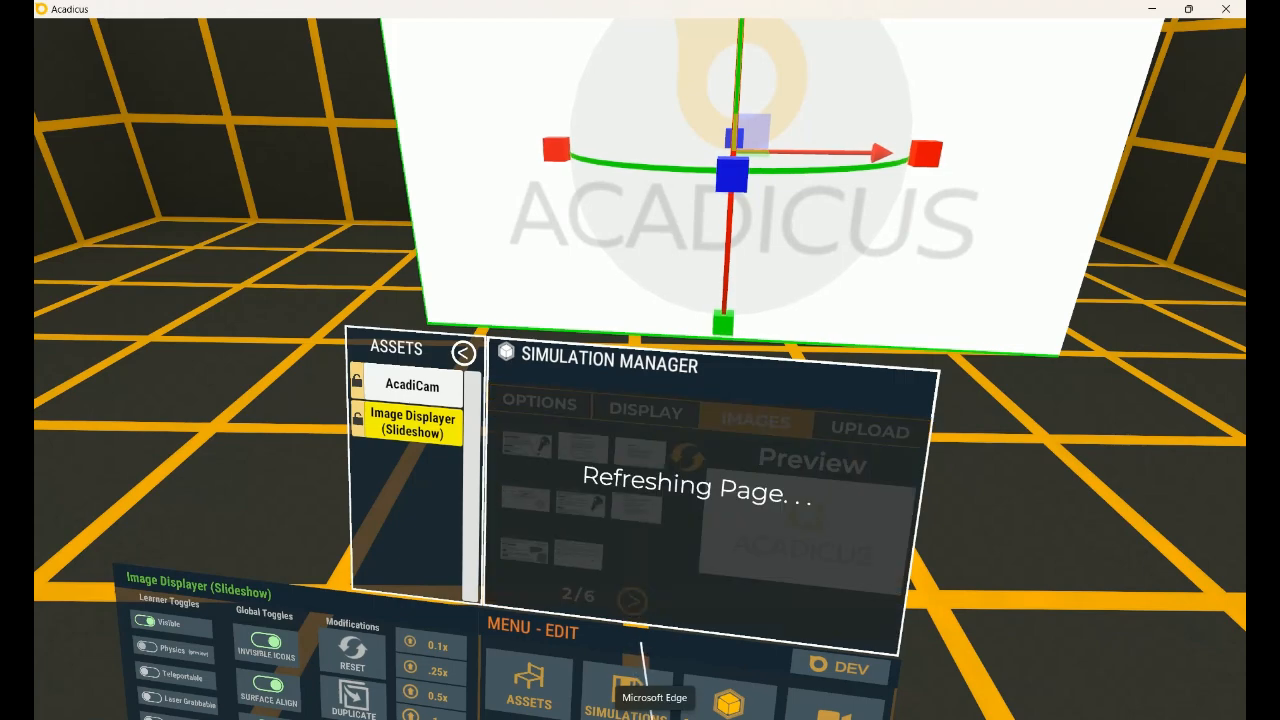
{"action": "left_click", "coordinate": [633, 602]}
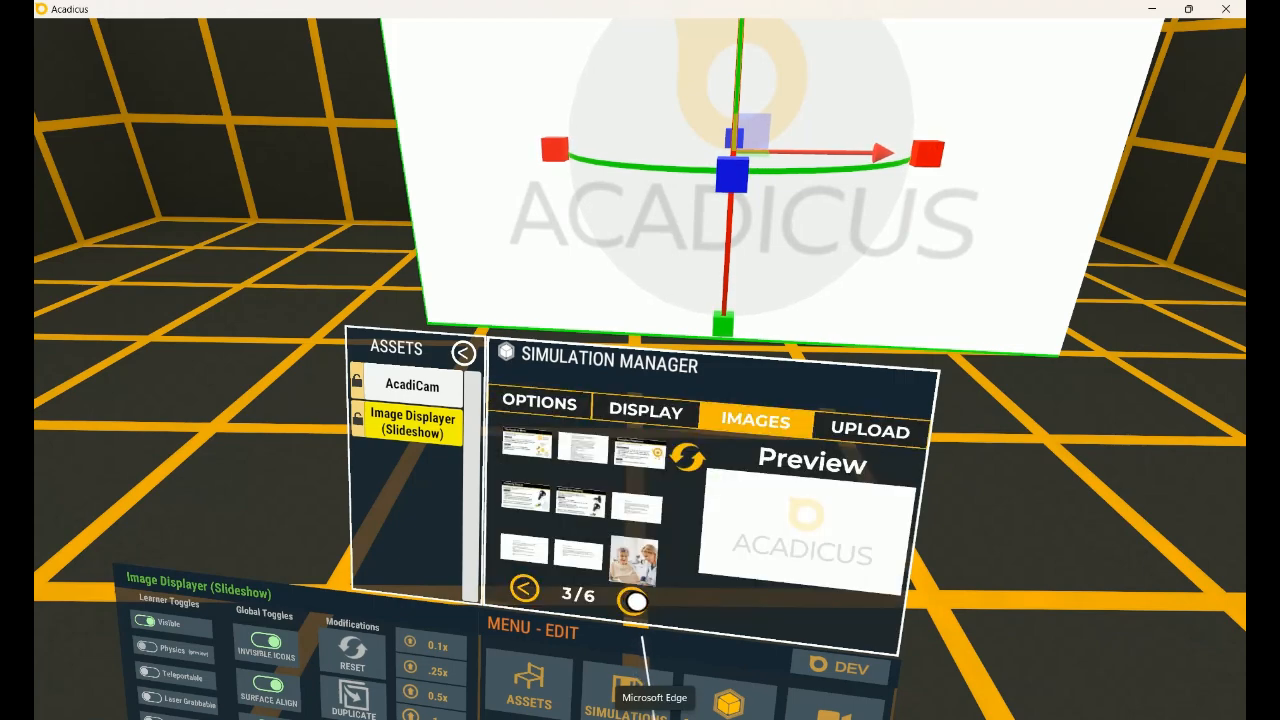
{"action": "left_click", "coordinate": [633, 601]}
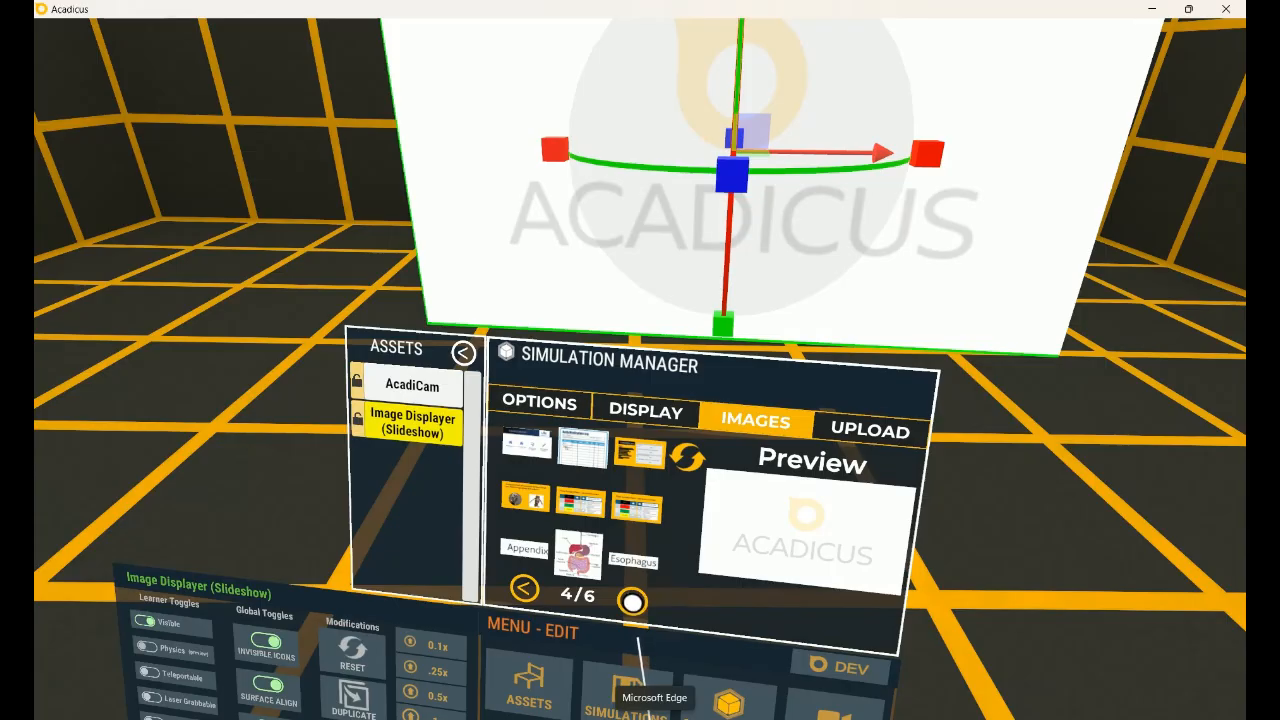
{"action": "left_click", "coordinate": [633, 601]}
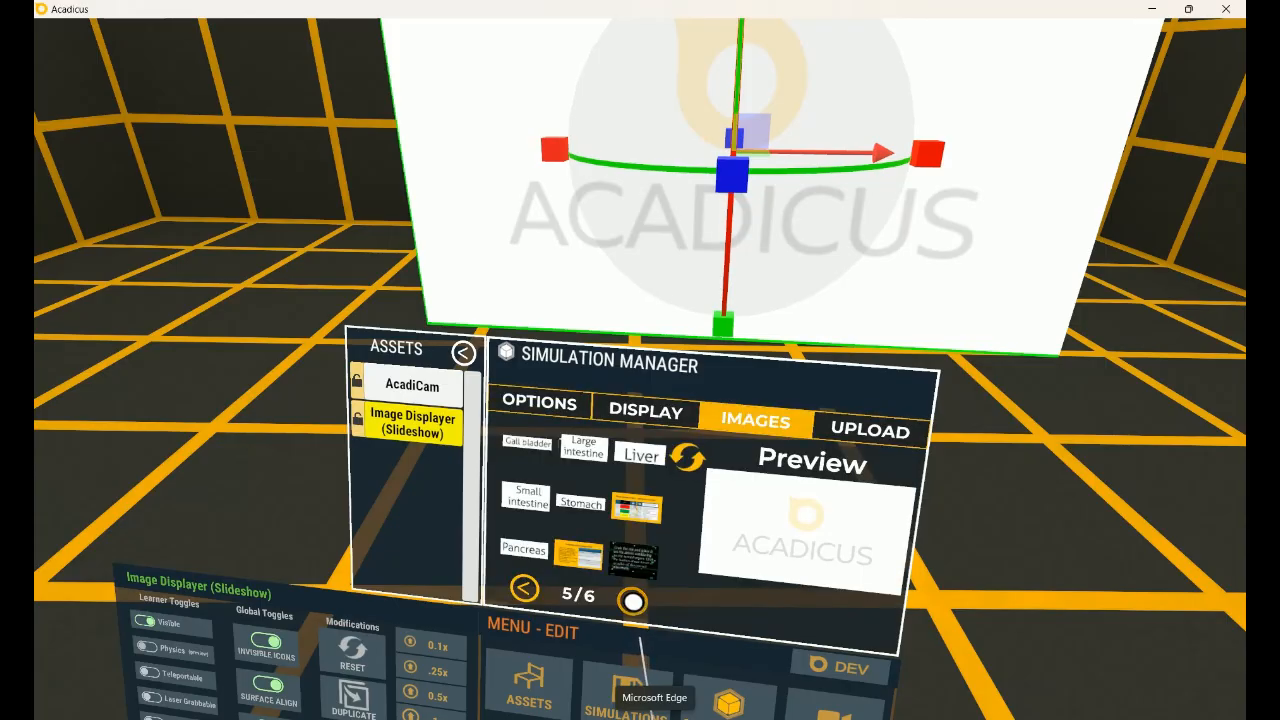
{"action": "left_click", "coordinate": [633, 601]}
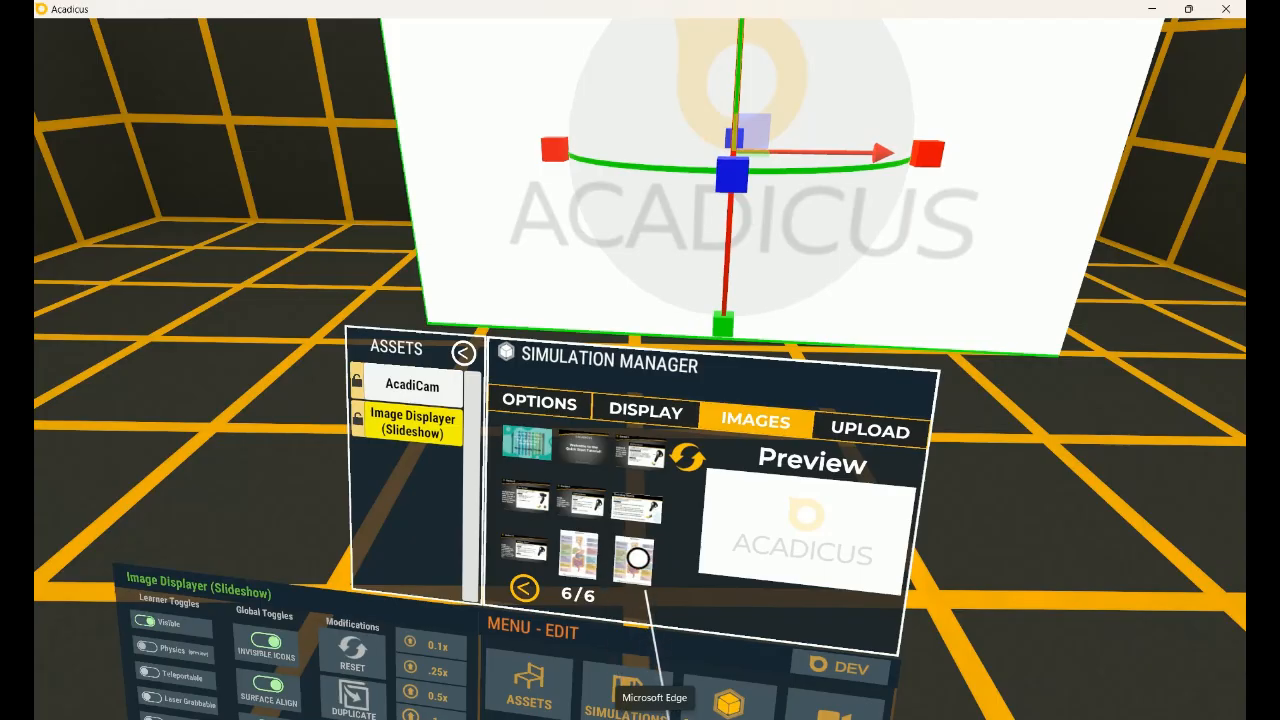
{"action": "left_click", "coordinate": [633, 568]}
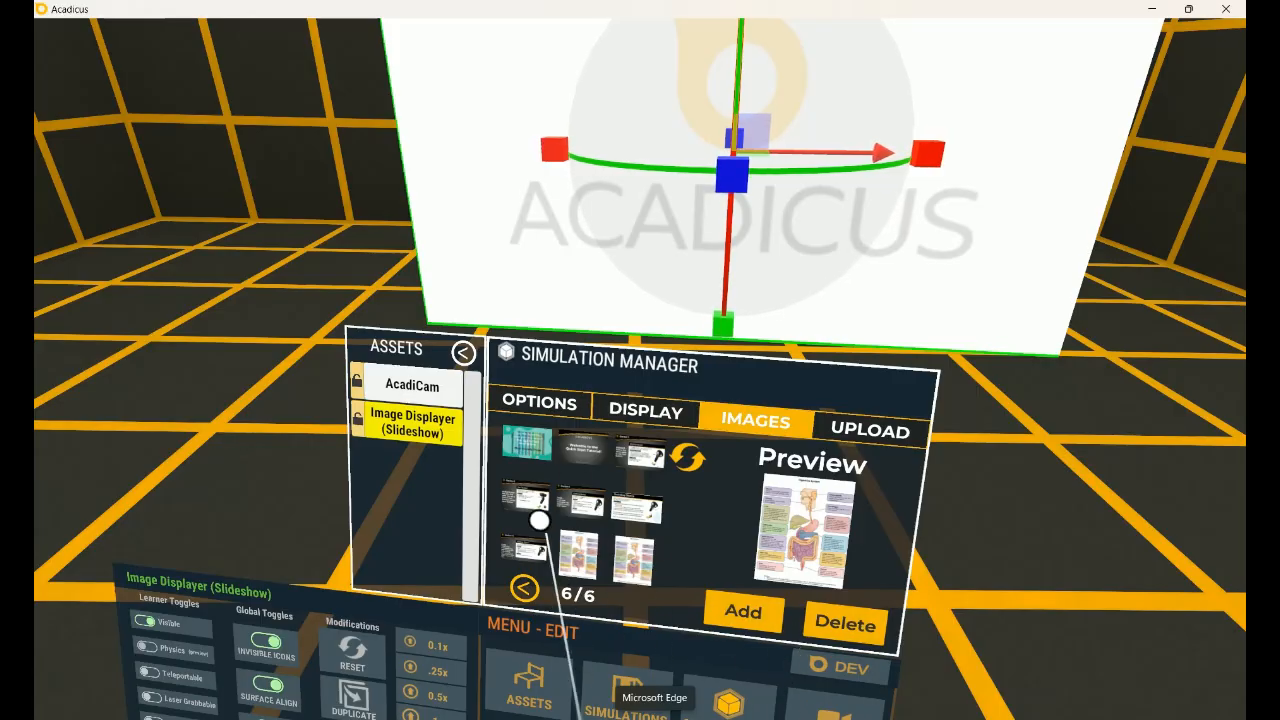
{"action": "left_click", "coordinate": [752, 611]}
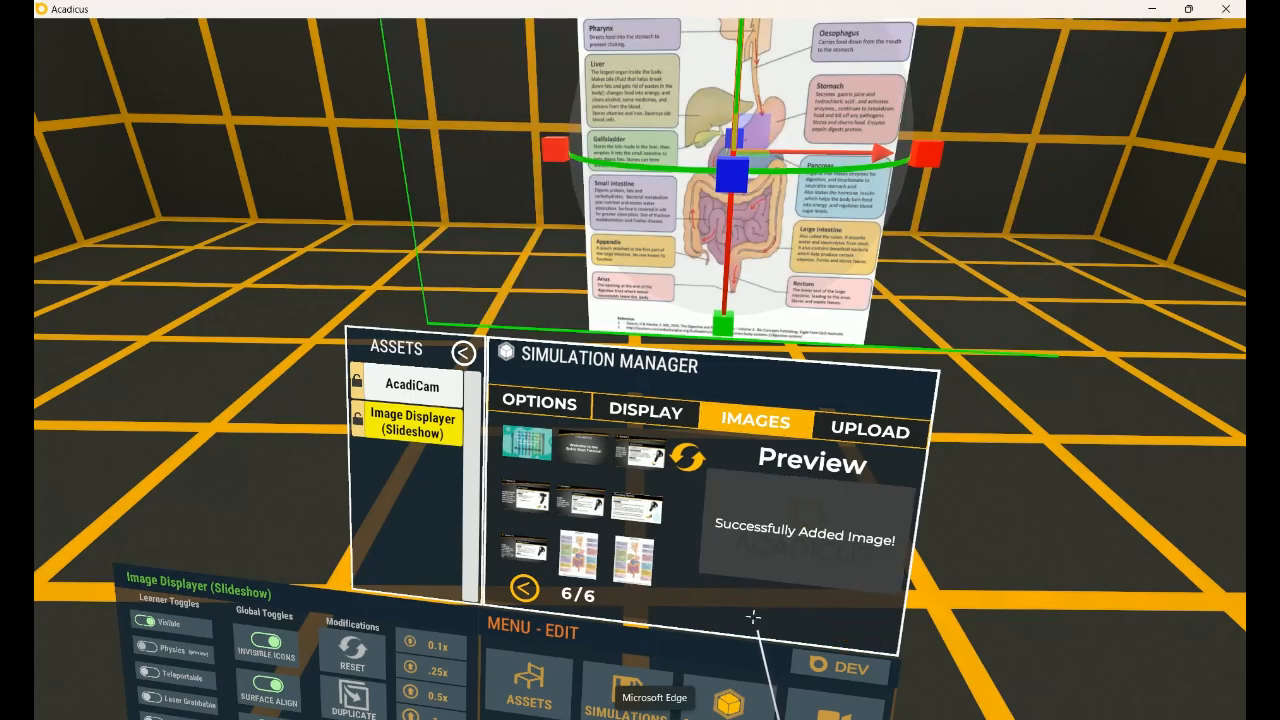
Check the displayed digestive system image with the menu hidden, and view AcadiCam before reselecting the Image Displayer in the Simulation Manager
{"action": "key", "text": "Tab"}
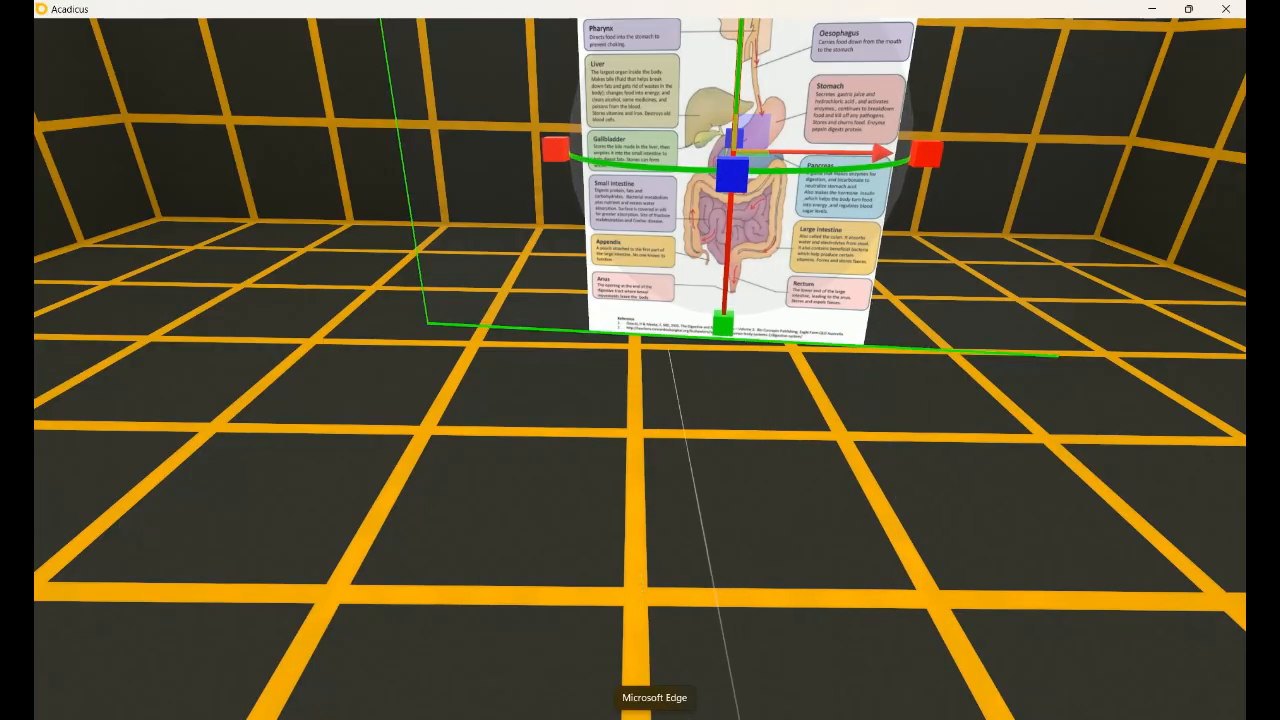
{"action": "key", "text": "Tab"}
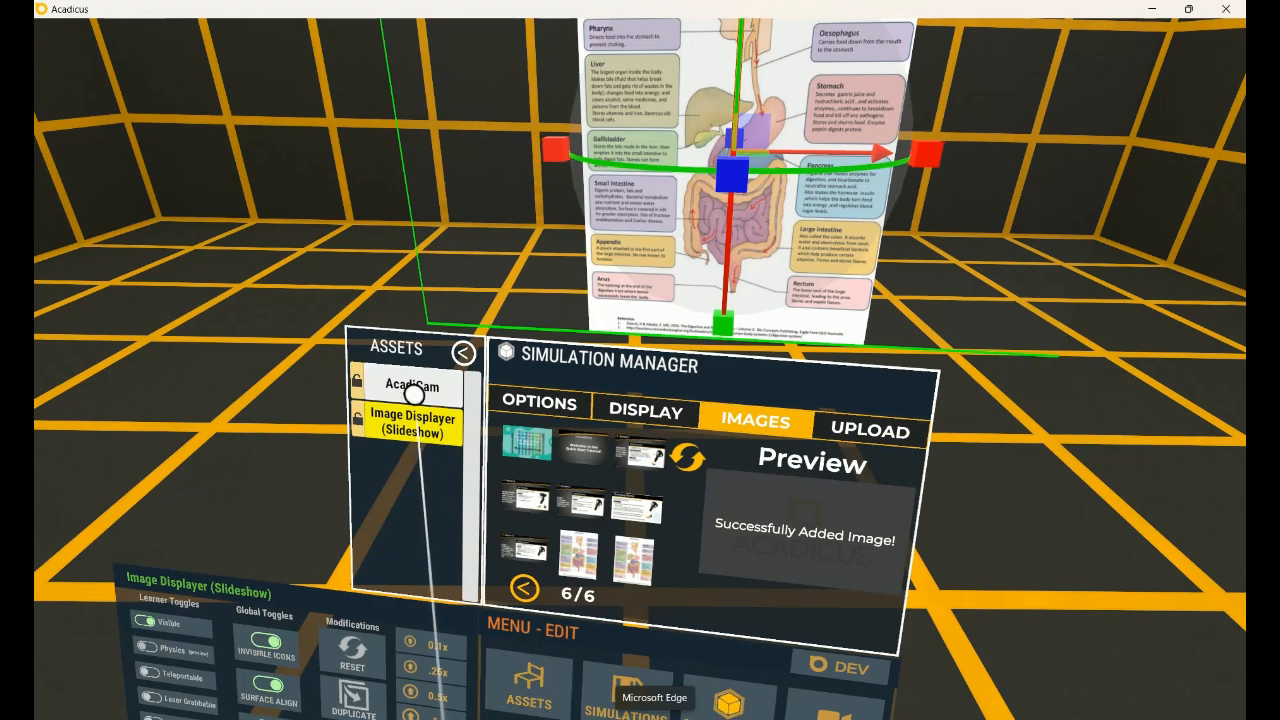
{"action": "left_click", "coordinate": [412, 386]}
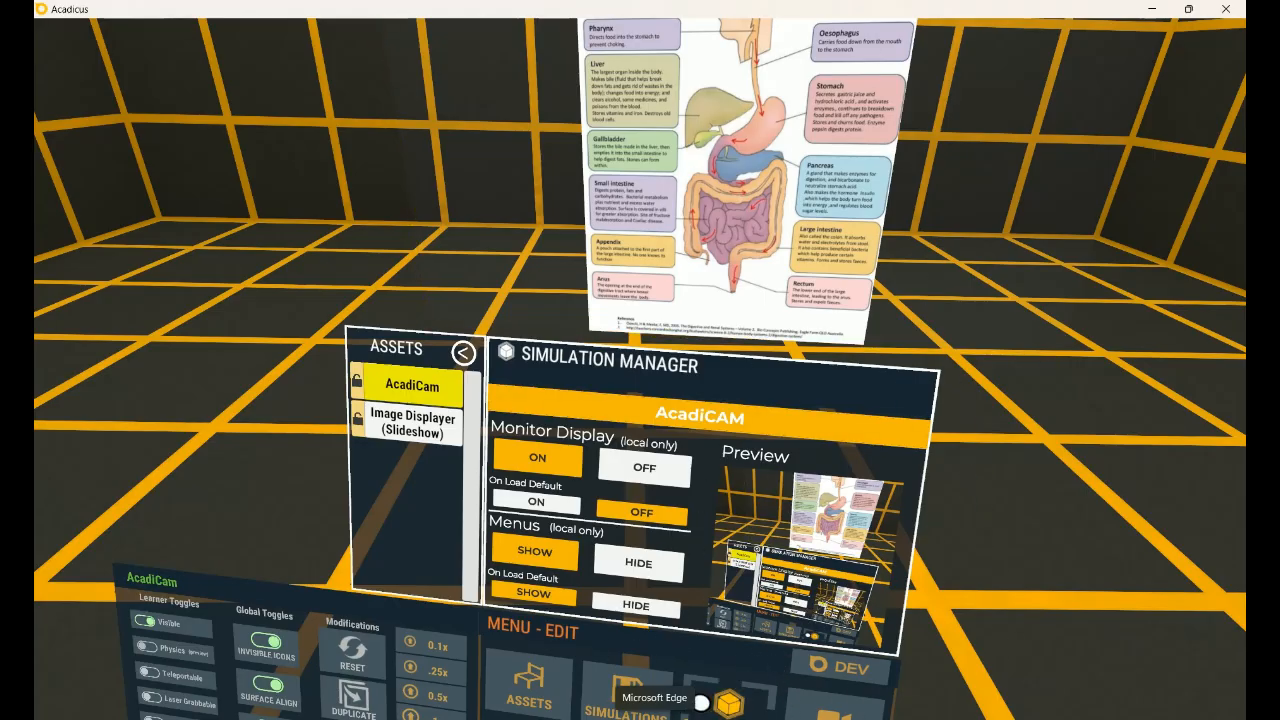
{"action": "left_click", "coordinate": [414, 422]}
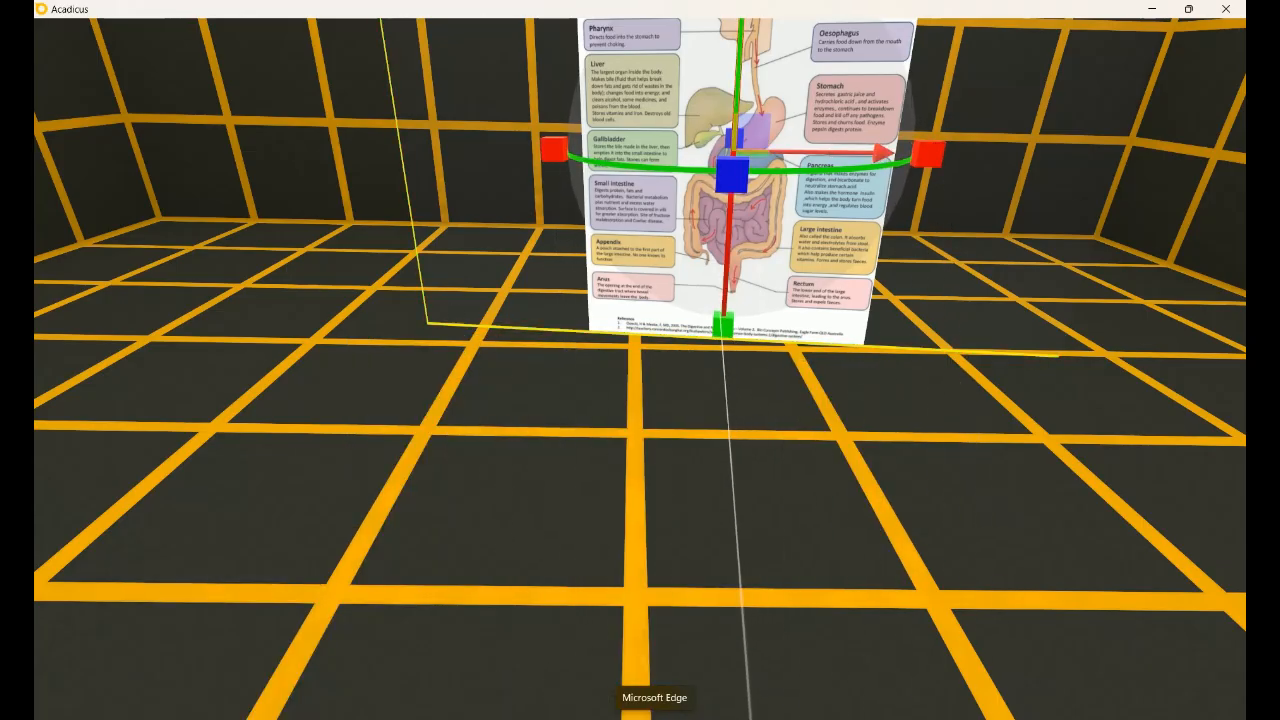
Stretch the digestive system board downward and widen it on both sides
{"action": "left_click_drag", "start_coordinate": [722, 325], "coordinate": [720, 370]}
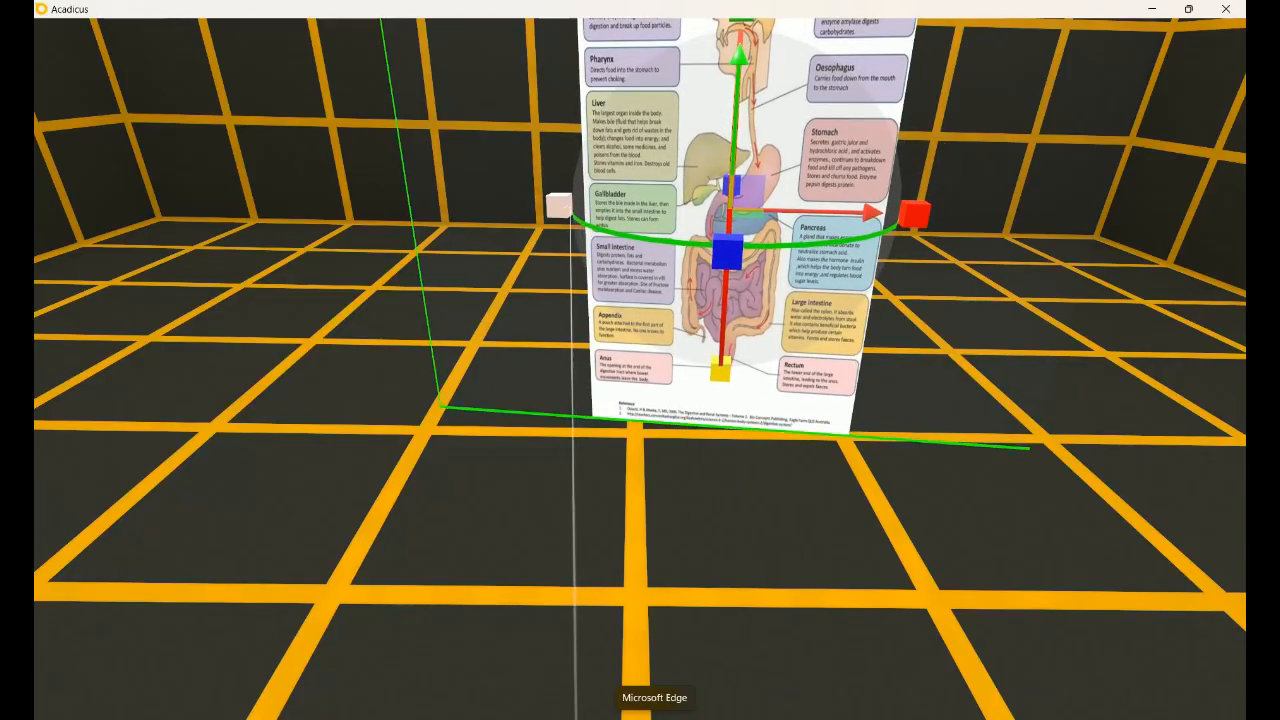
{"action": "left_click_drag", "start_coordinate": [570, 211], "coordinate": [376, 213]}
{"action": "left_click_drag", "start_coordinate": [828, 212], "coordinate": [891, 213]}
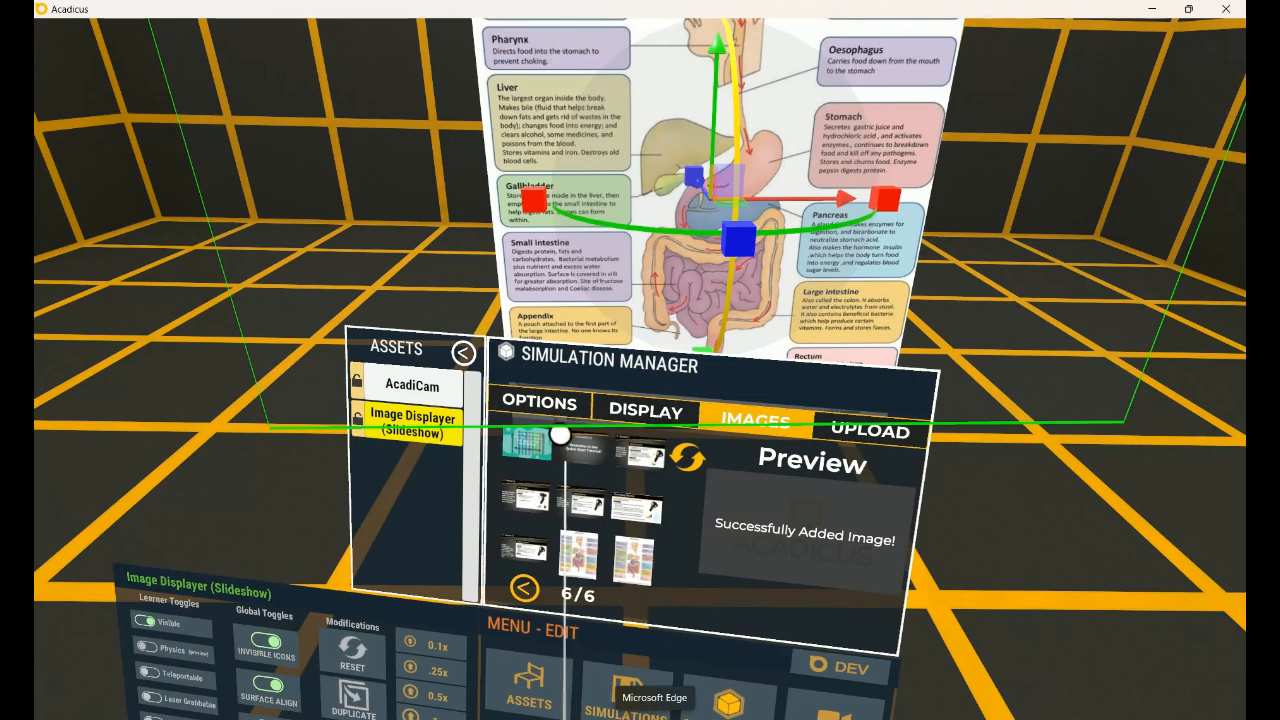
View AcadiCam briefly, reselect the Image Displayer (Slideshow) and check which images it displays
{"action": "left_click", "coordinate": [415, 384]}
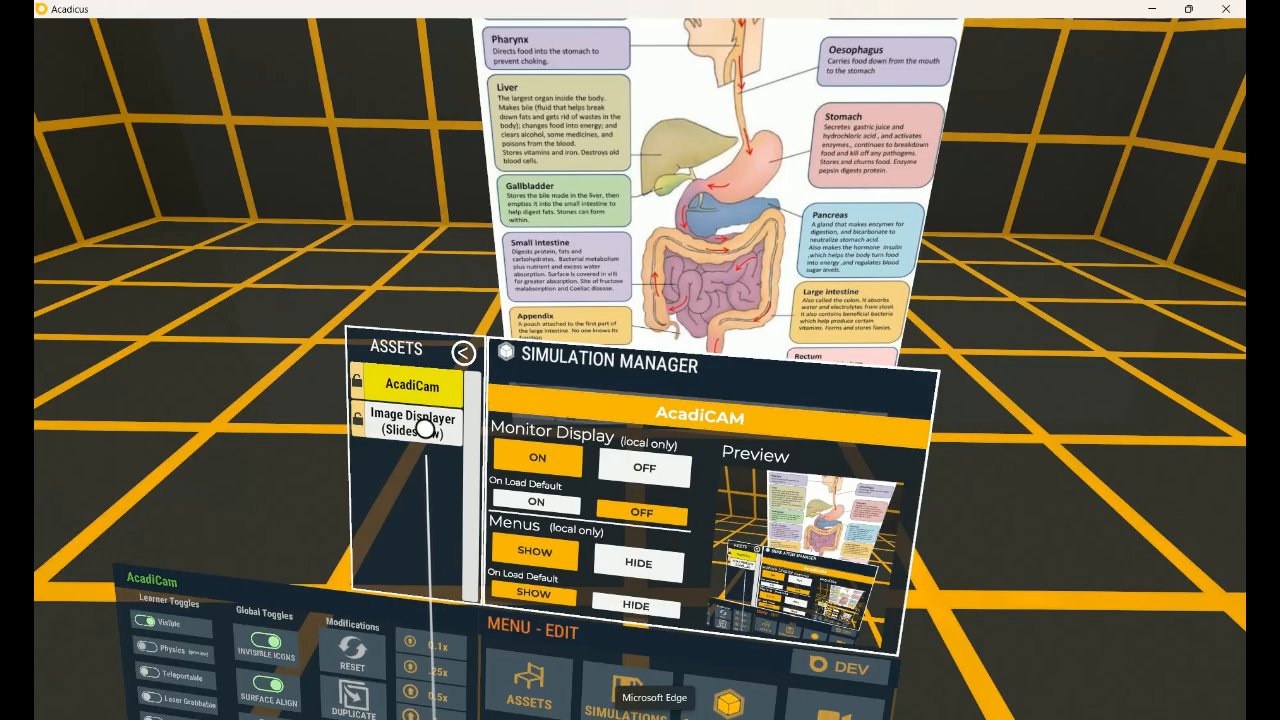
{"action": "left_click", "coordinate": [425, 428]}
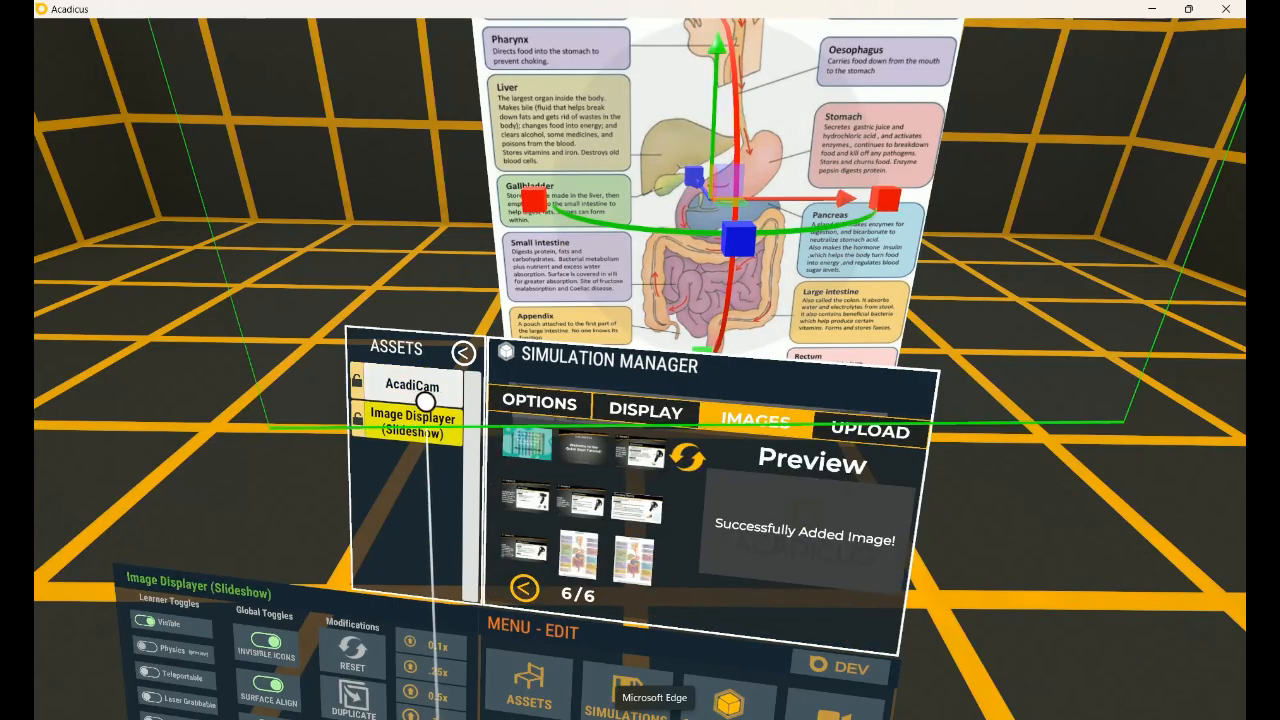
{"action": "left_click", "coordinate": [655, 410]}
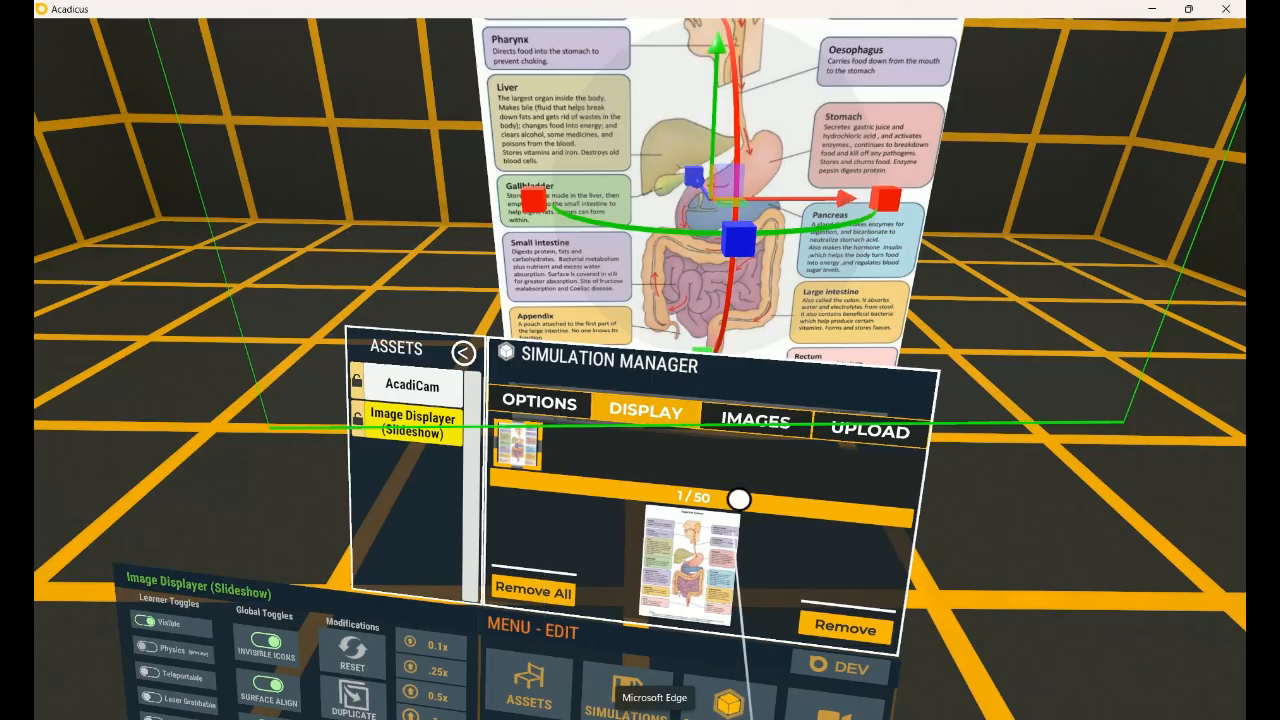
Upload the Slide1 image for the Image Displayer and close the upload message
{"action": "left_click", "coordinate": [877, 434]}
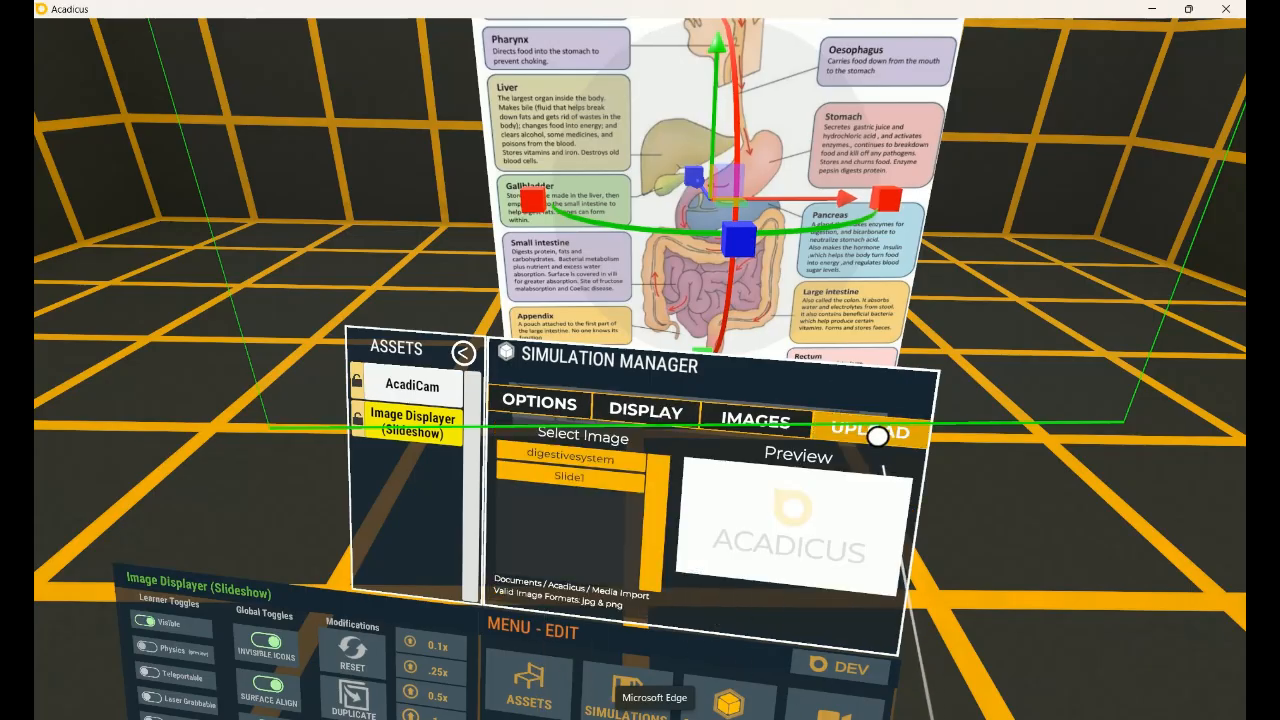
{"action": "left_click", "coordinate": [594, 480]}
{"action": "left_click", "coordinate": [772, 609]}
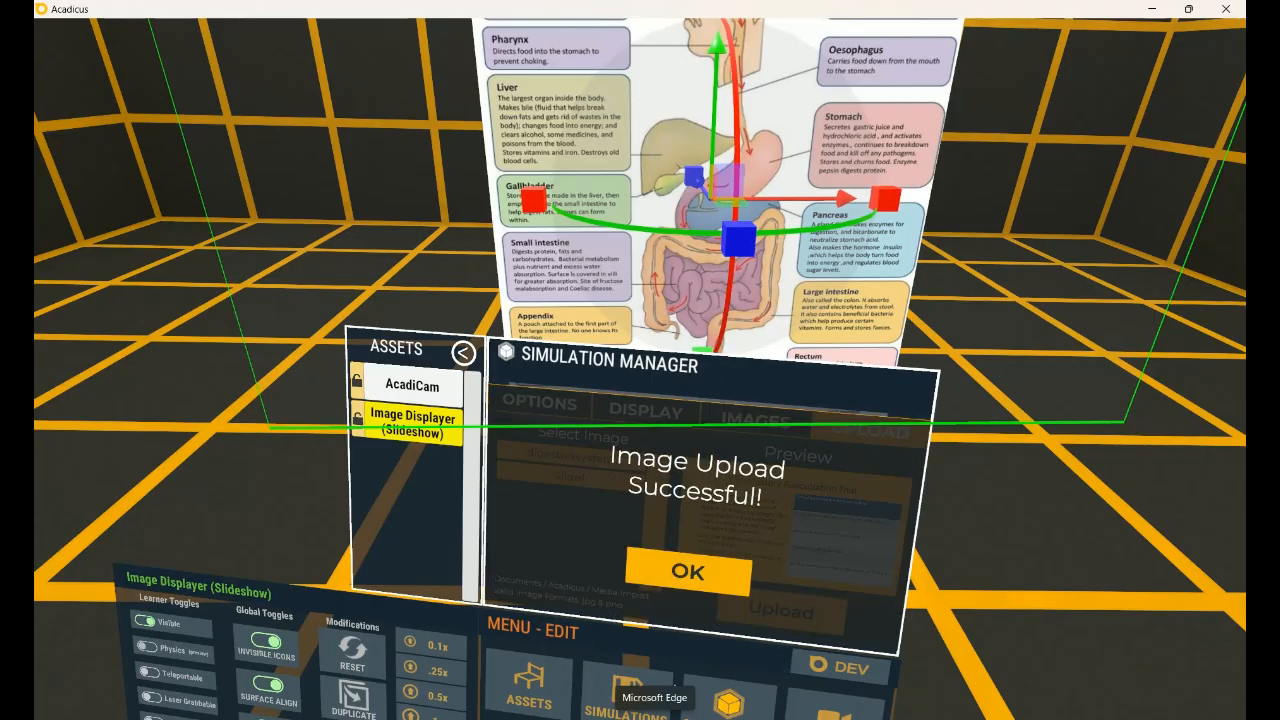
{"action": "left_click", "coordinate": [690, 572]}
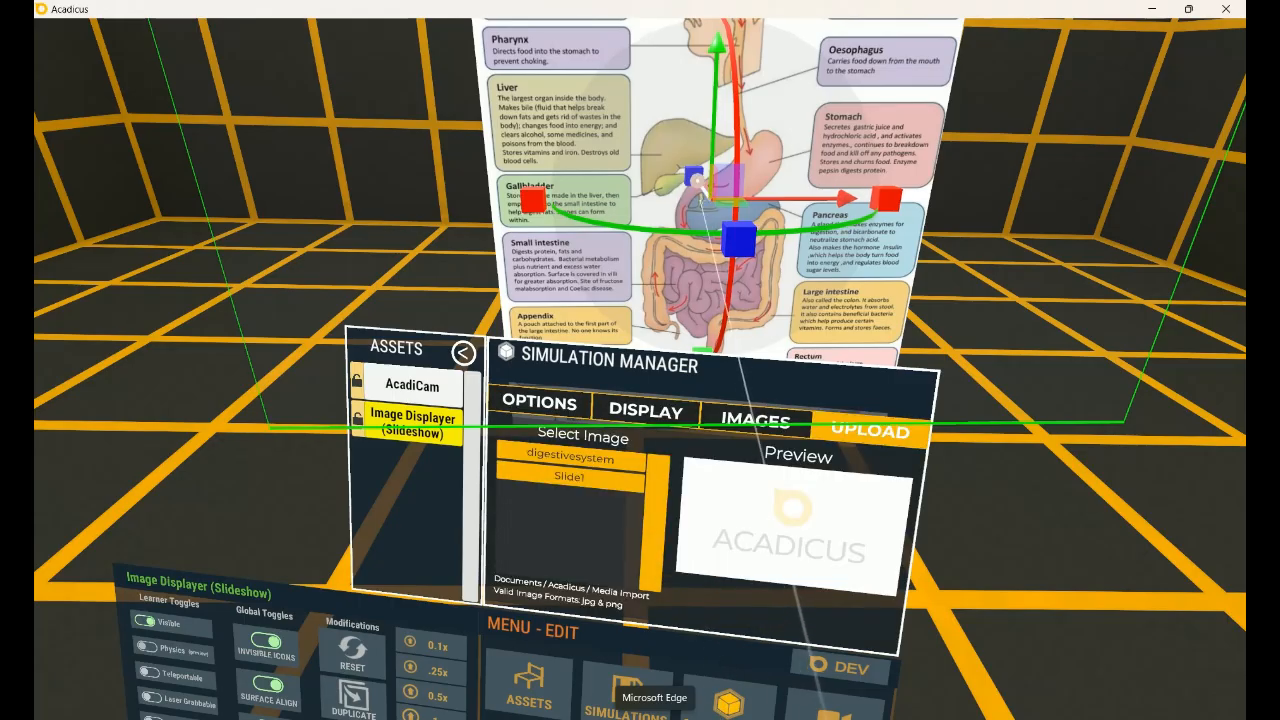
Add the Respiratory Auscultation Trial slide from page 7 of the uploaded images to the Image Displayer
{"action": "left_click", "coordinate": [741, 426]}
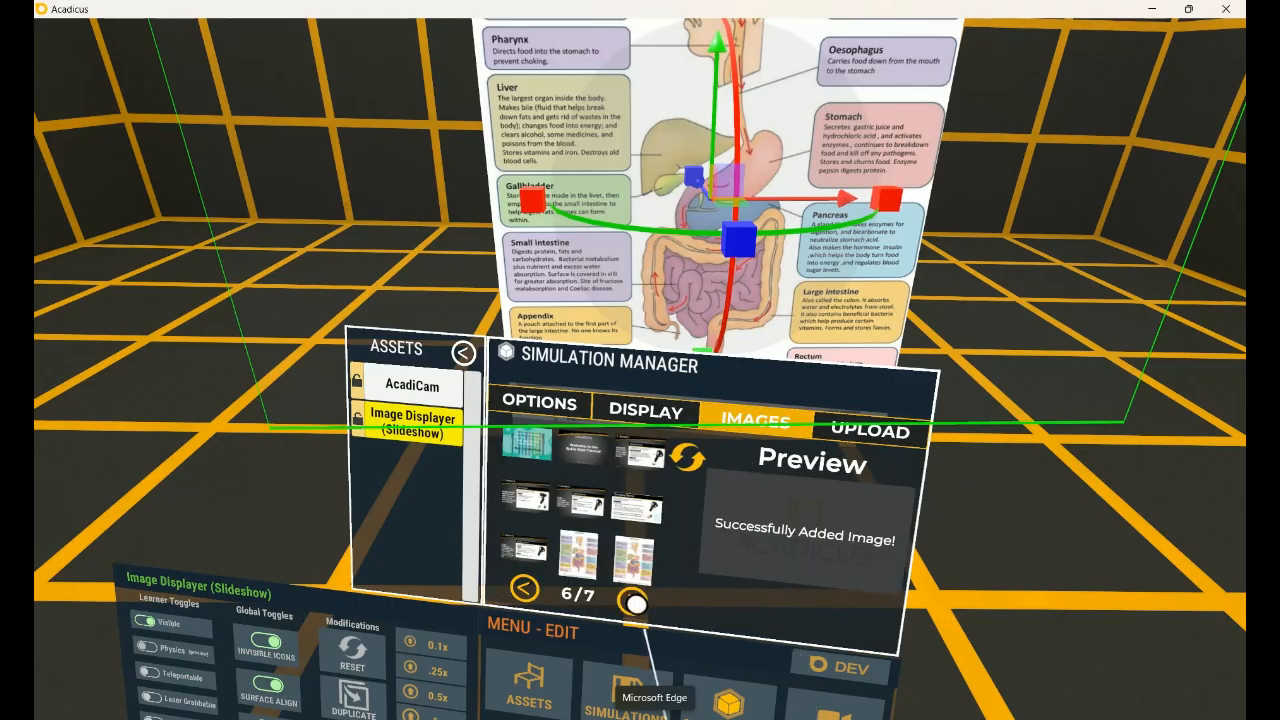
{"action": "left_click", "coordinate": [633, 601]}
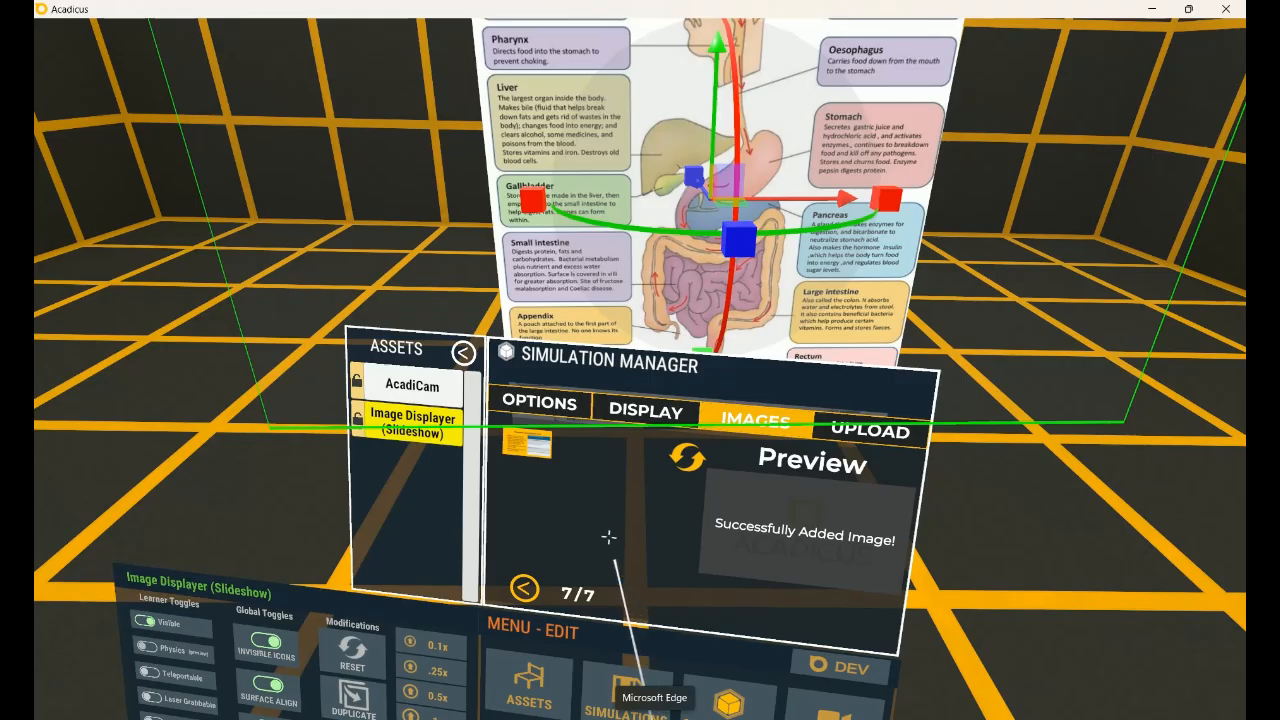
{"action": "left_click", "coordinate": [530, 447]}
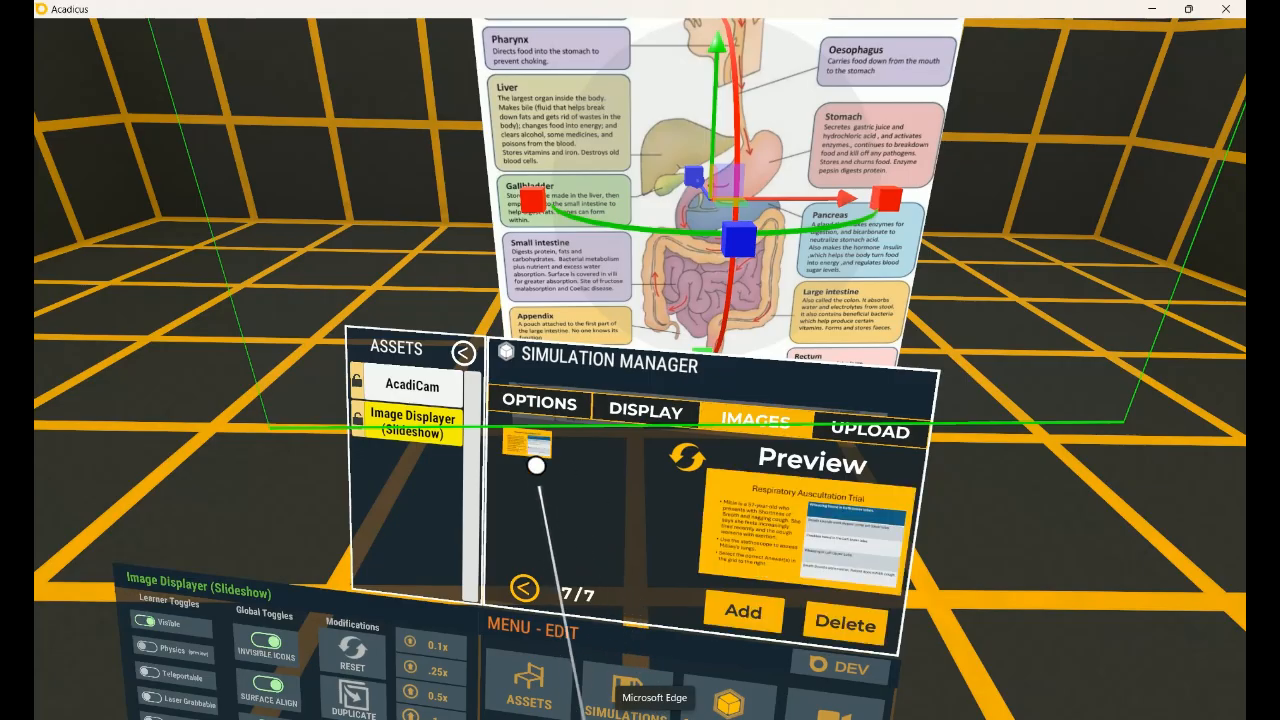
{"action": "left_click", "coordinate": [748, 612]}
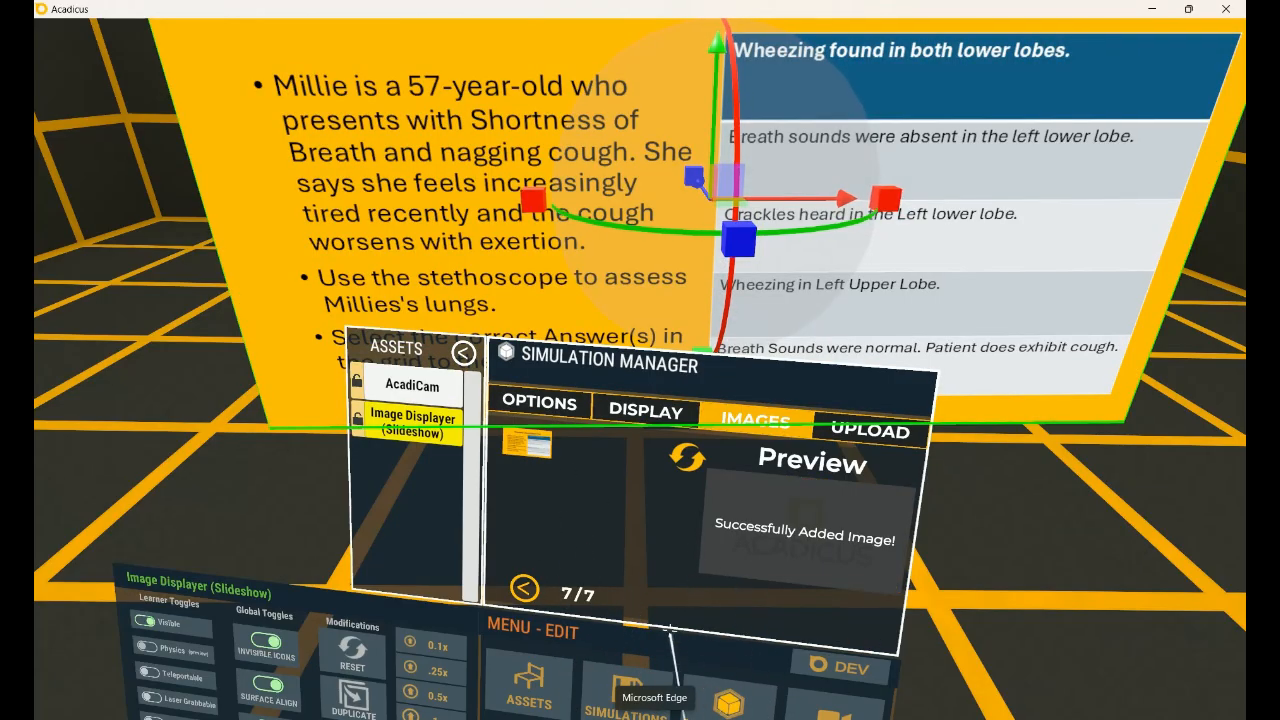
Hide the menu and resize the slide board: narrow both sides, lower the top edge and slightly raise the bottom edge
{"action": "key", "text": "Tab"}
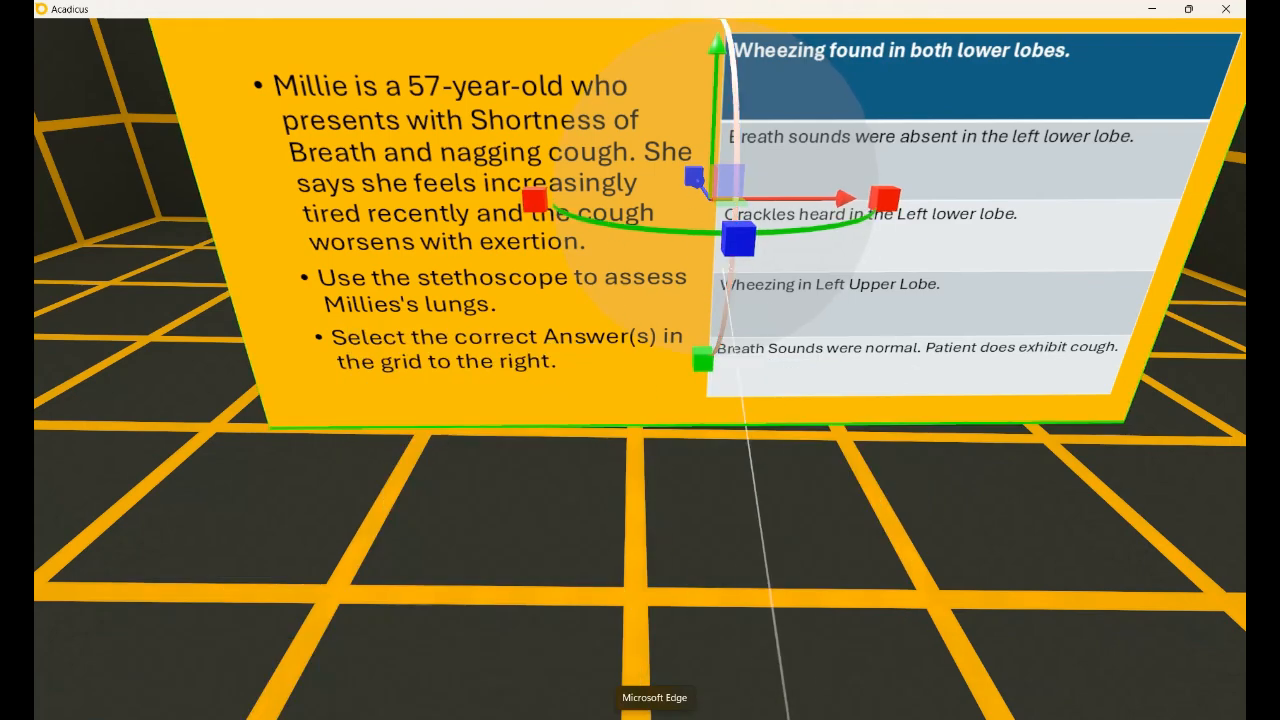
{"action": "left_click_drag", "start_coordinate": [884, 197], "coordinate": [809, 199]}
{"action": "left_click_drag", "start_coordinate": [467, 202], "coordinate": [586, 222]}
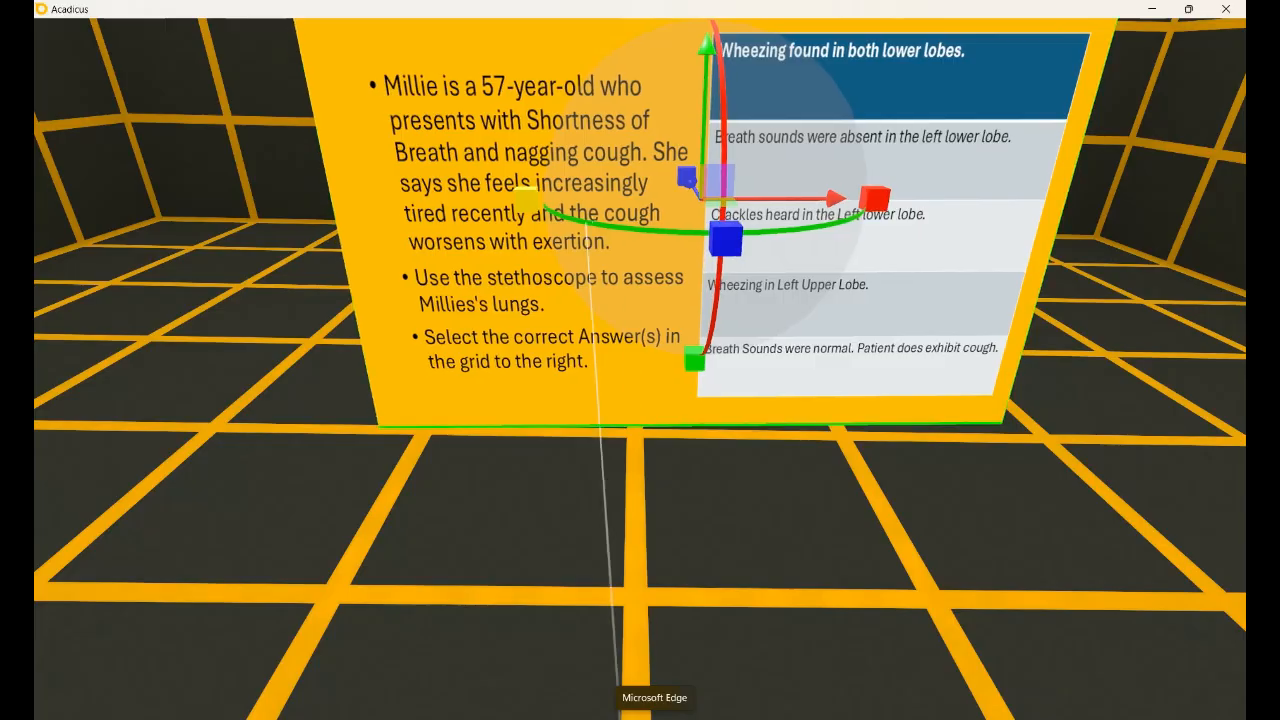
{"action": "left_click_drag", "start_coordinate": [712, 18], "coordinate": [713, 78]}
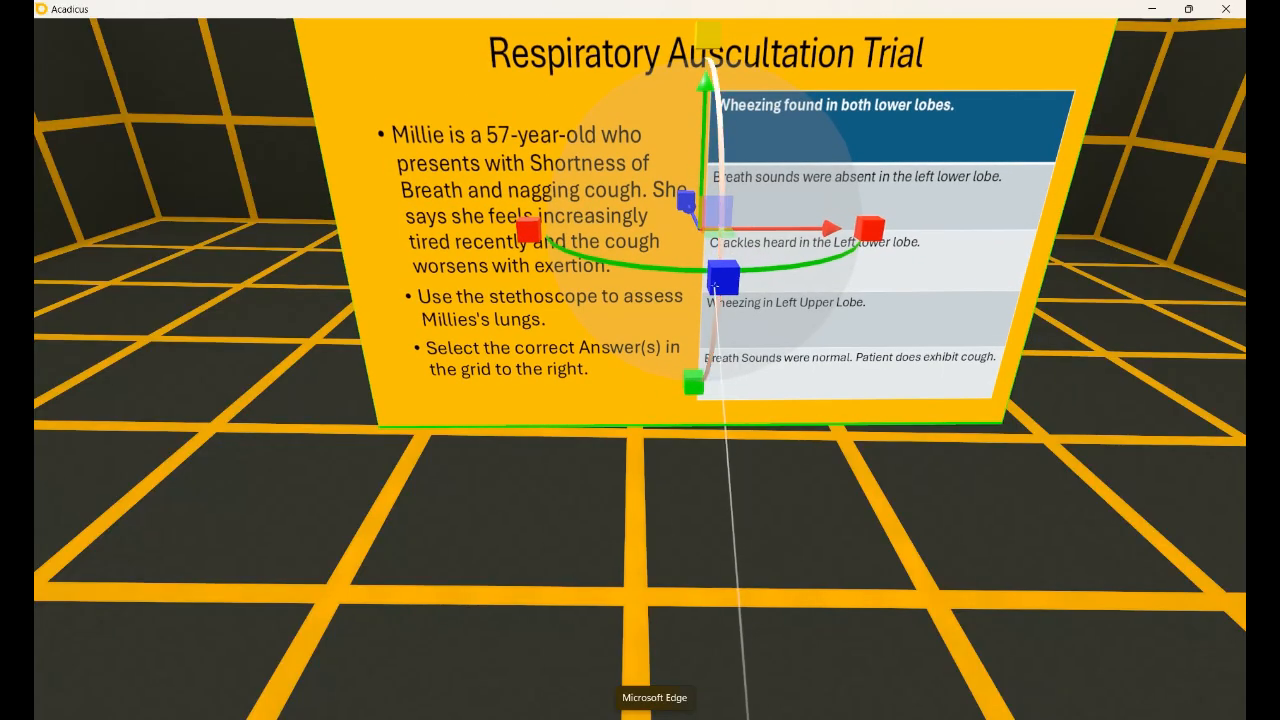
{"action": "left_click_drag", "start_coordinate": [702, 386], "coordinate": [704, 376]}
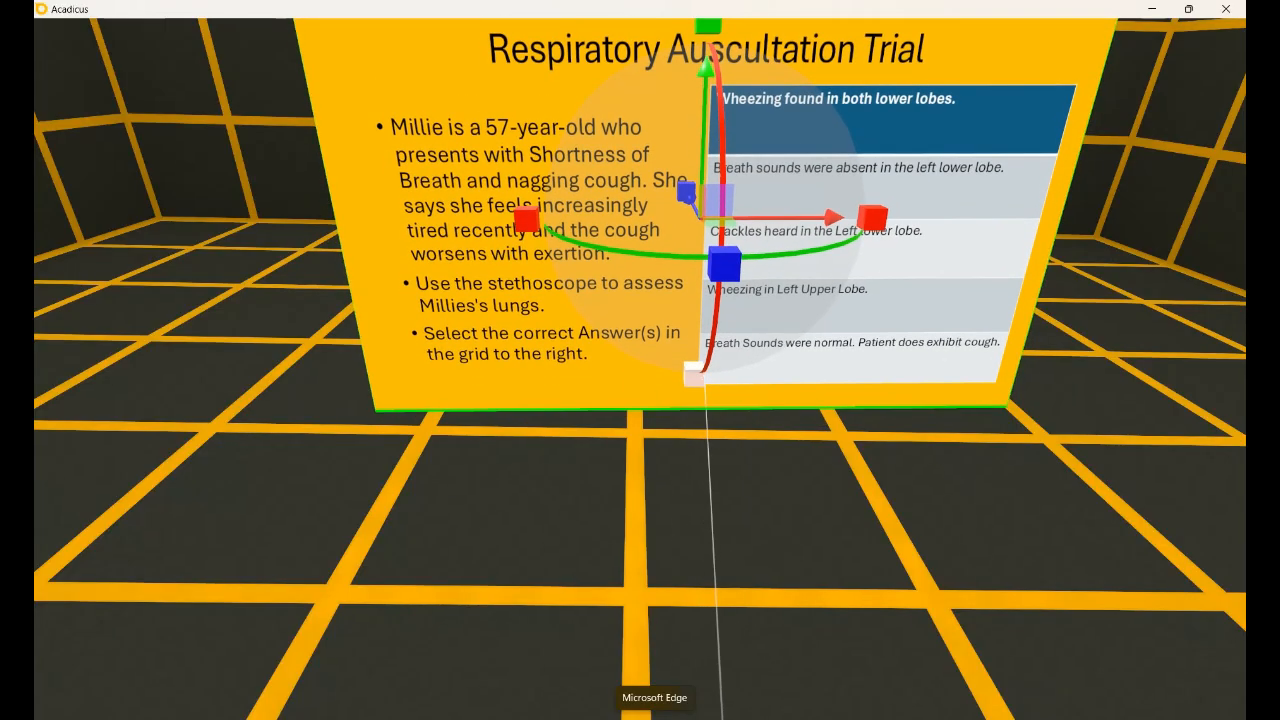
Bring the menu back and view AcadiCam before reselecting the Image Displayer (Slideshow)
{"action": "key", "text": "Tab"}
{"action": "left_click", "coordinate": [427, 394]}
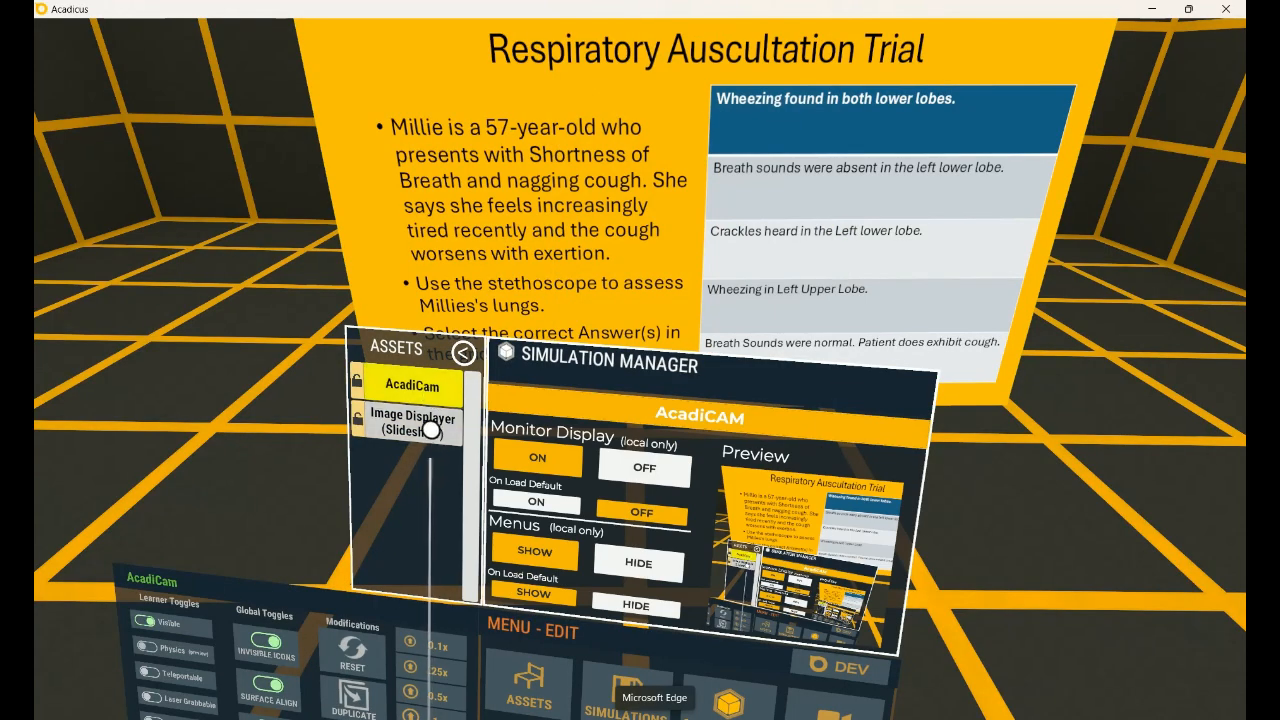
{"action": "left_click", "coordinate": [431, 429]}
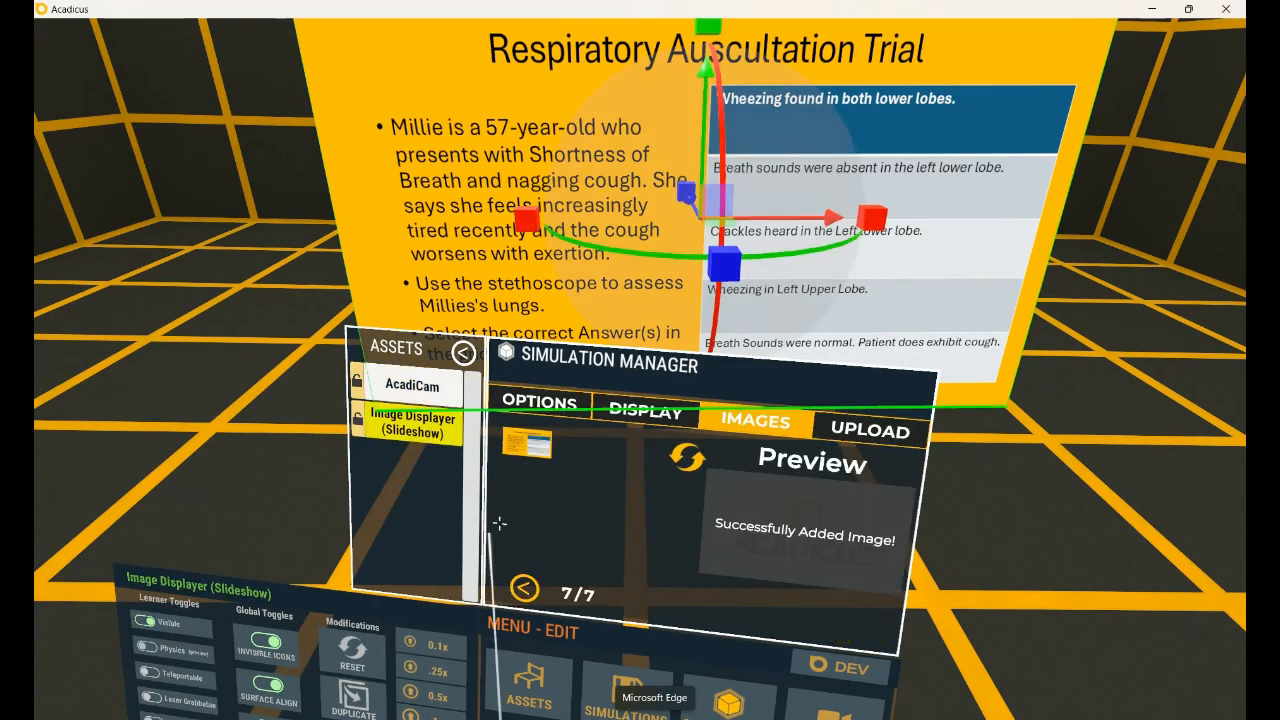
Move the Respiratory Auscultation Trial slide ahead of the digestive system image in the image order and back again
{"action": "left_click", "coordinate": [653, 414]}
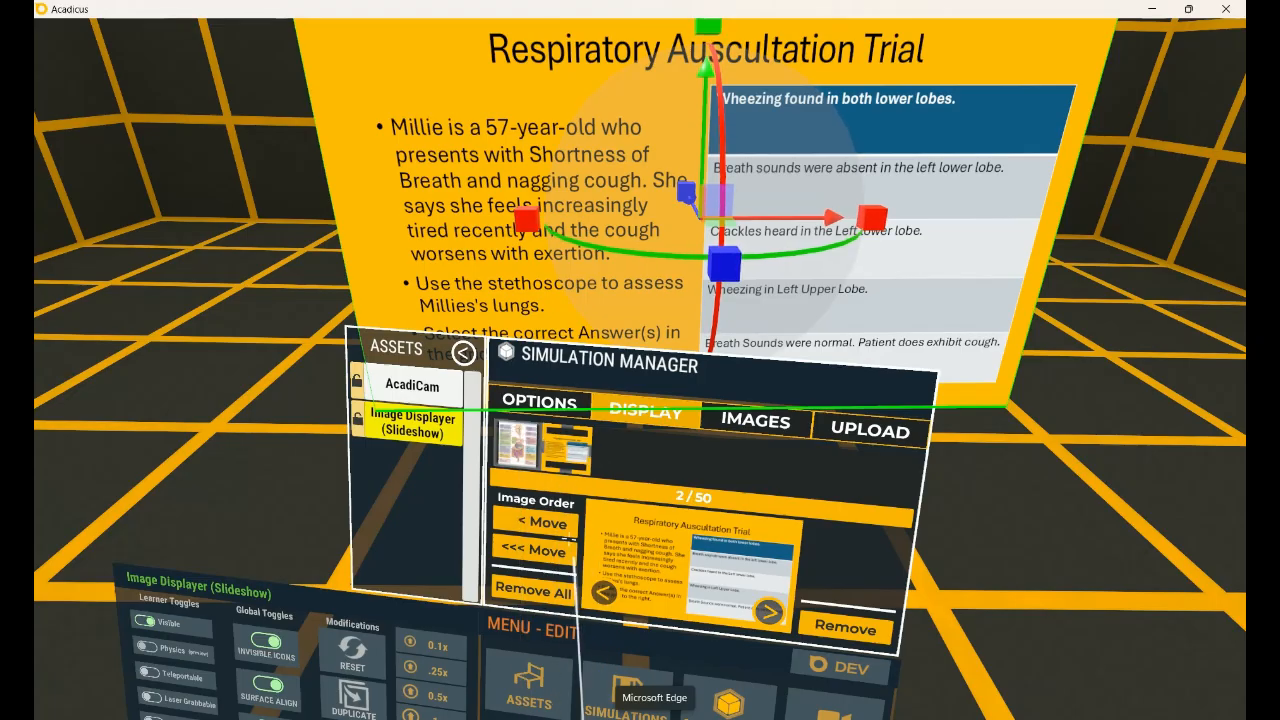
{"action": "left_click", "coordinate": [550, 525]}
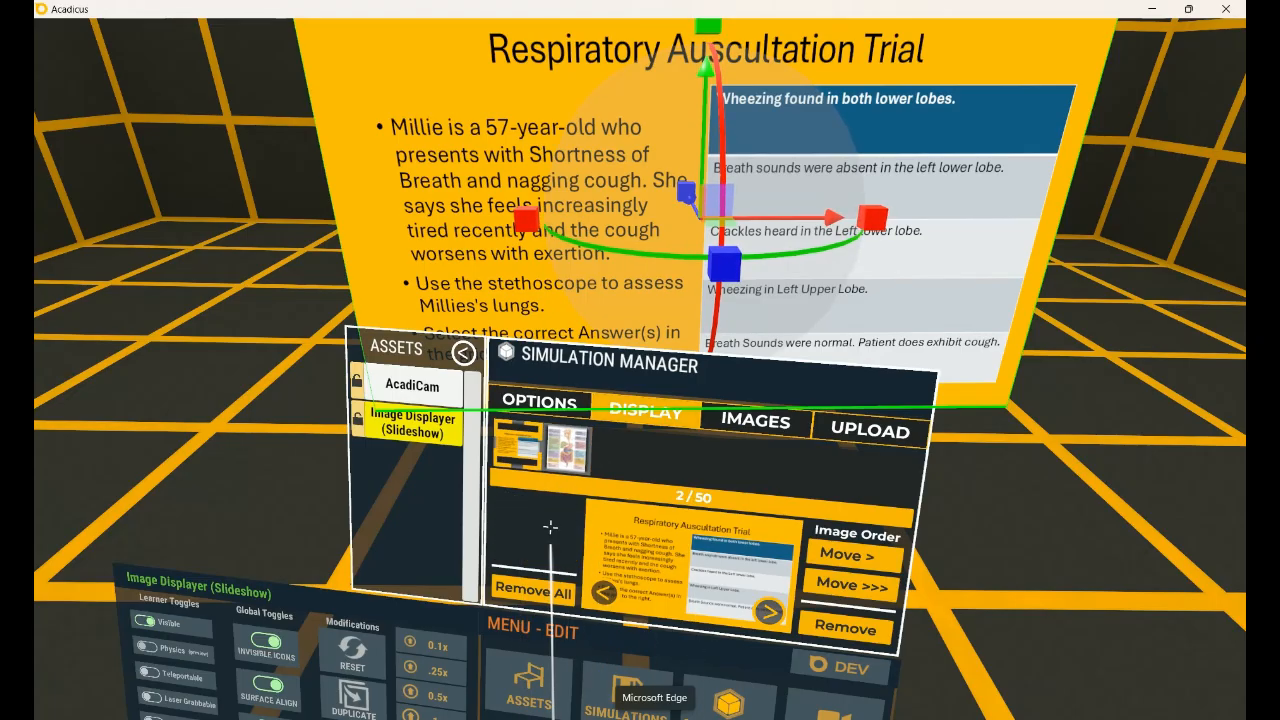
{"action": "left_click", "coordinate": [850, 557]}
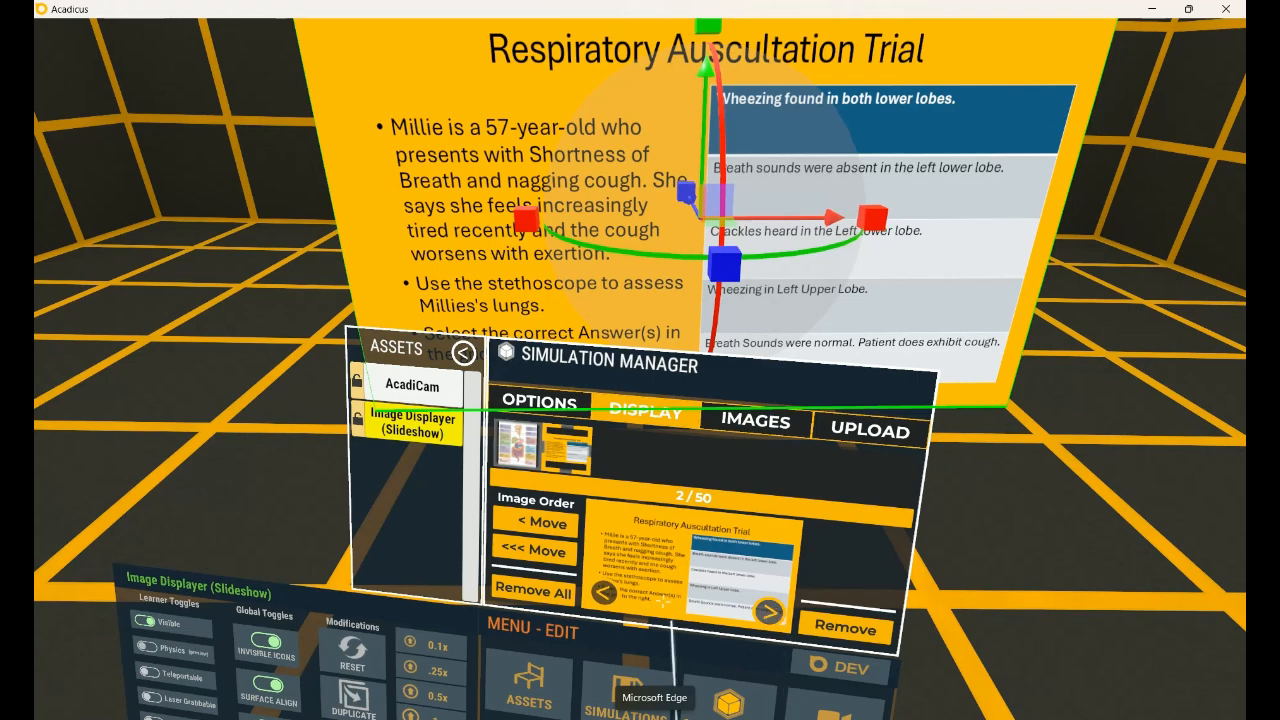
Configure the Image Displayer with Backface set to Show, Slideshow Controls enabled with the panel shown On Hover, and Auto-Cycle enabled
{"action": "left_click", "coordinate": [545, 402]}
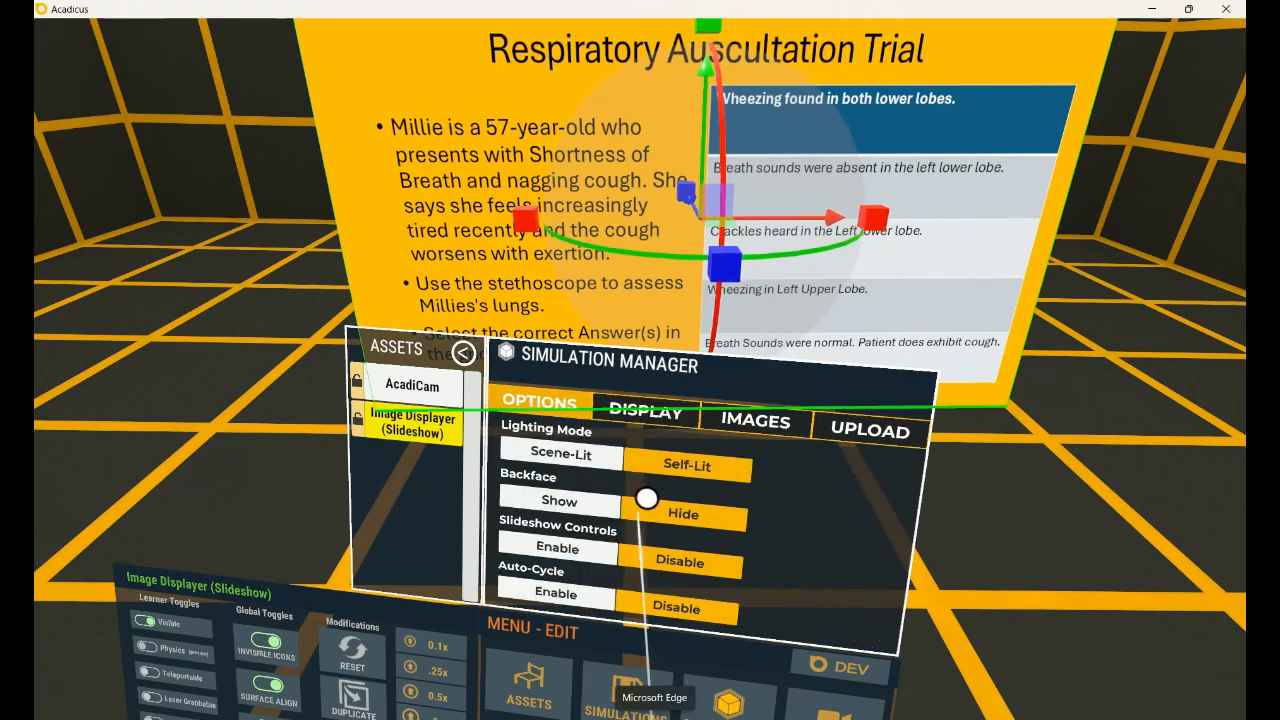
{"action": "left_click", "coordinate": [582, 504]}
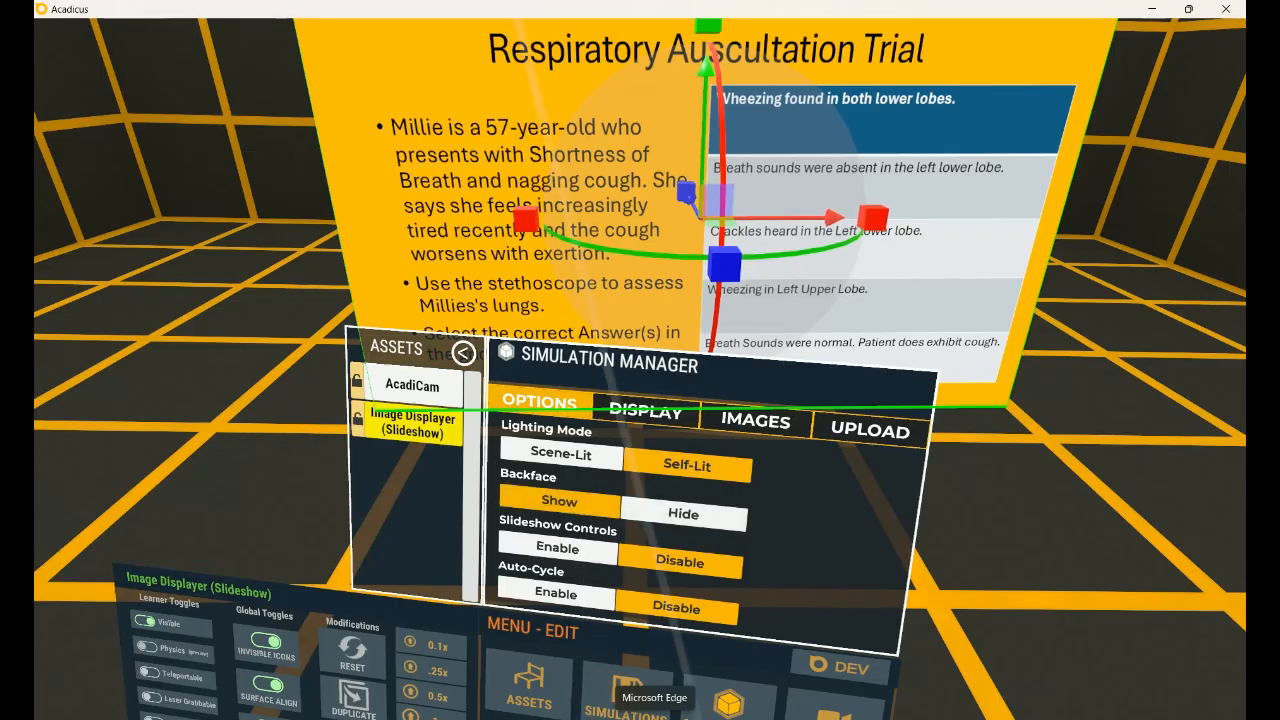
{"action": "left_click", "coordinate": [580, 548]}
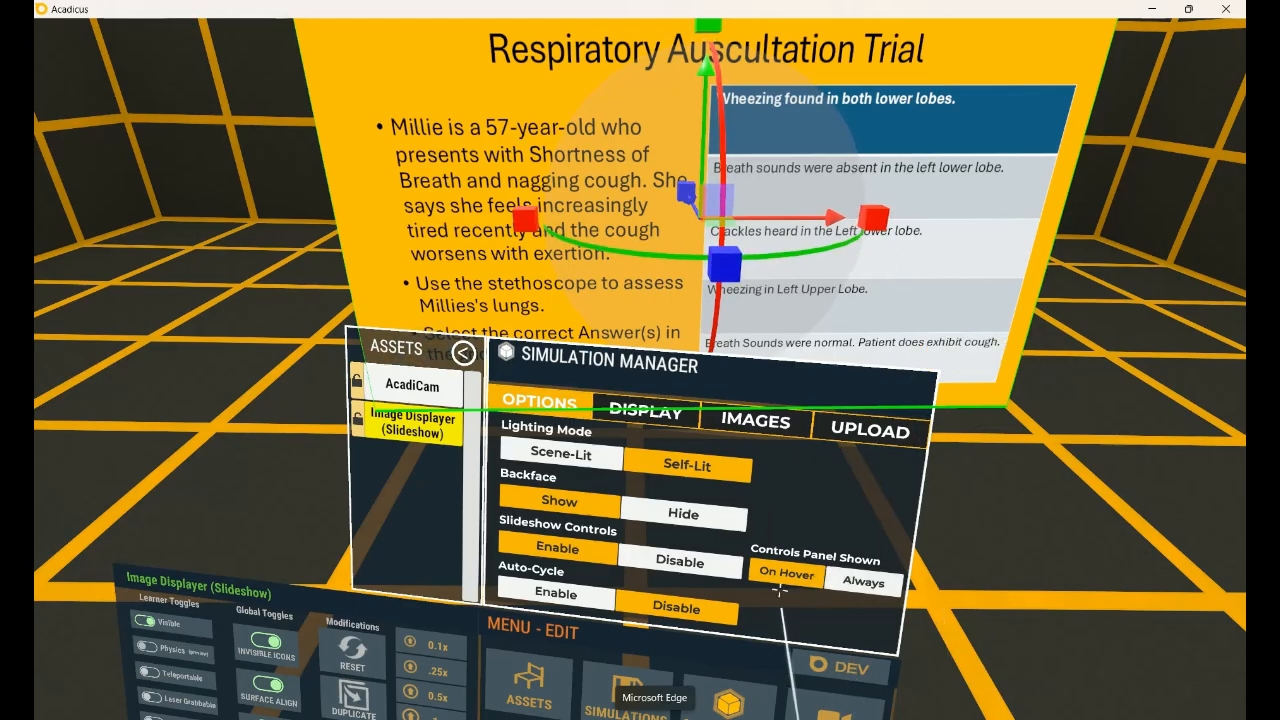
{"action": "left_click", "coordinate": [850, 584]}
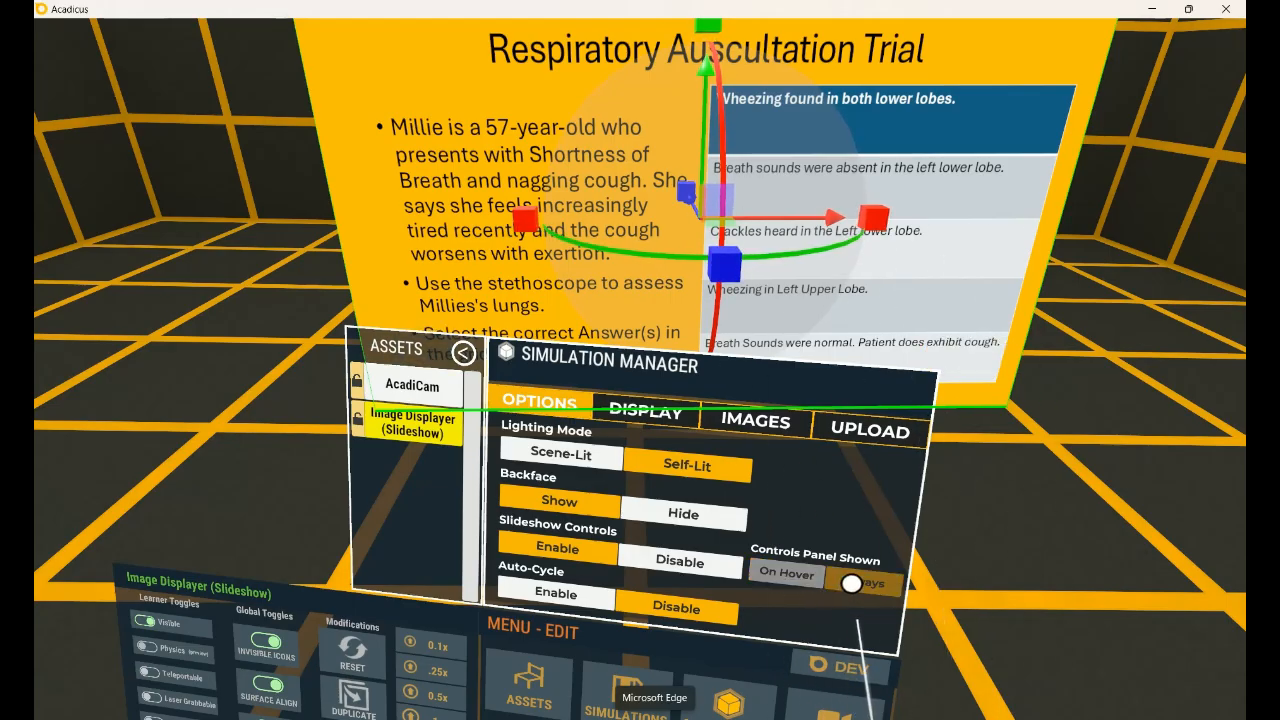
{"action": "left_click", "coordinate": [797, 575]}
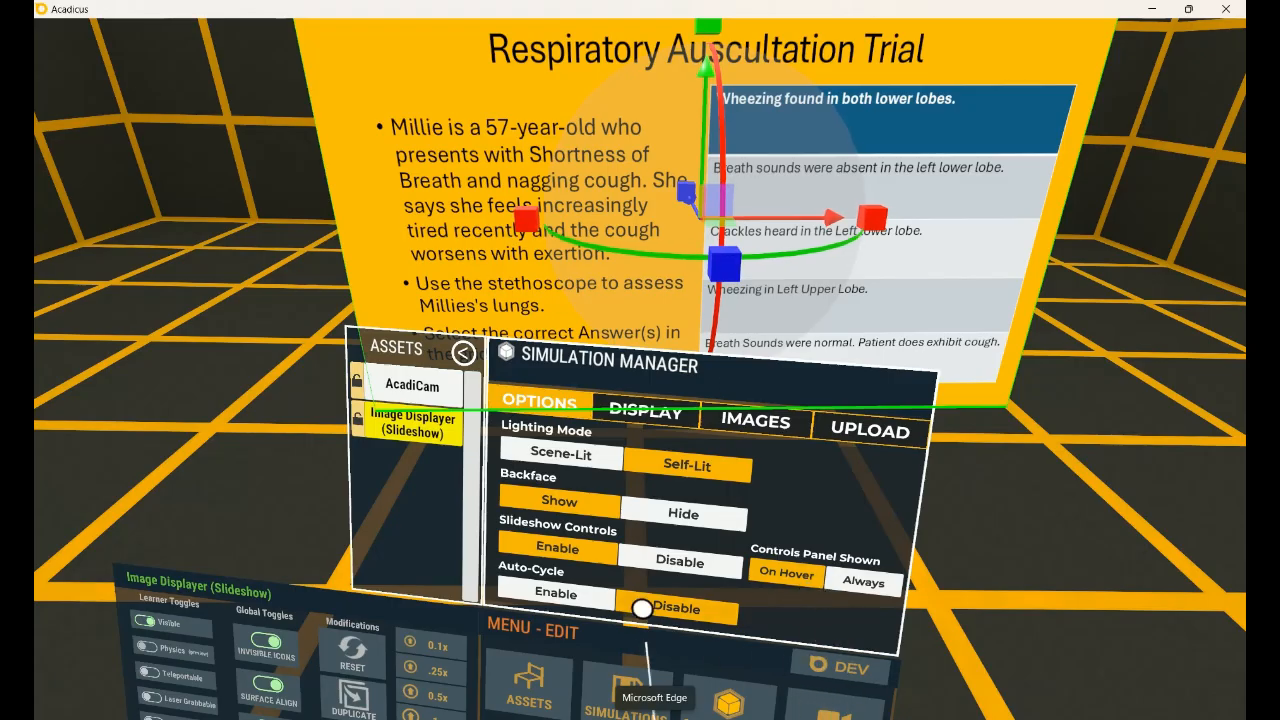
{"action": "left_click", "coordinate": [570, 595]}
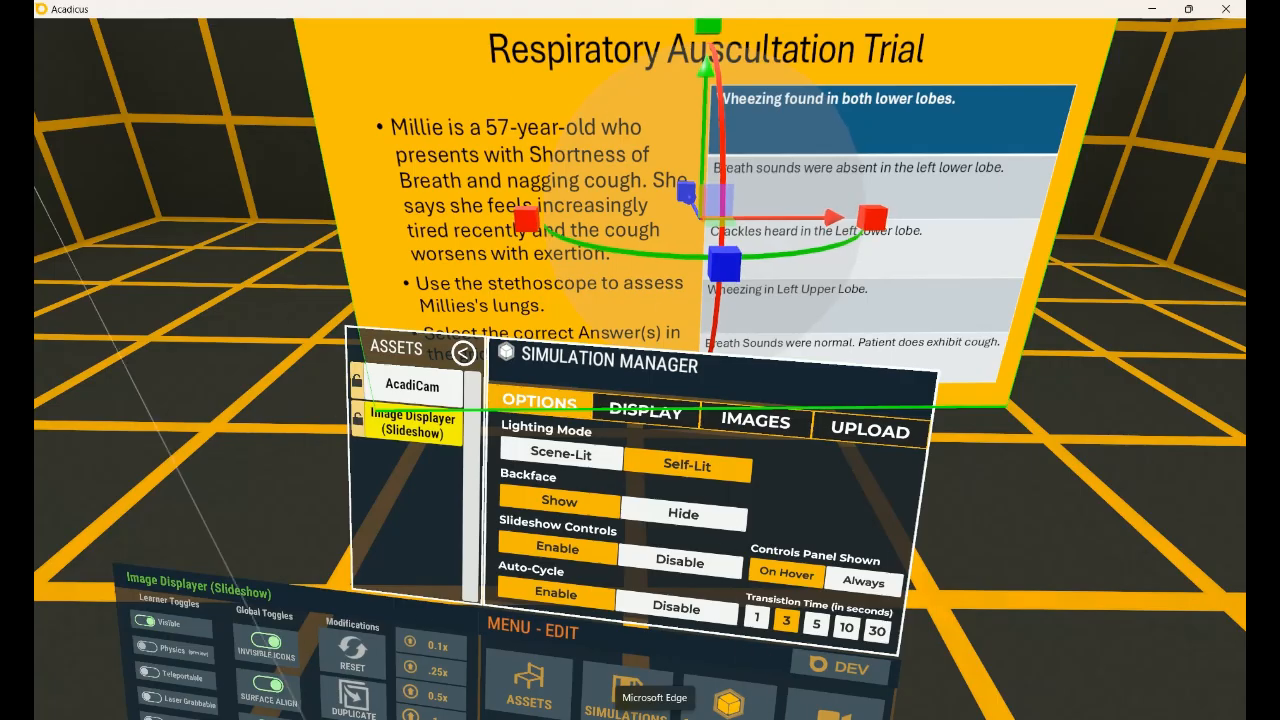
Review the Image Displayer's slide order, uploadable files, uploaded images and slideshow settings
{"action": "left_click", "coordinate": [650, 412]}
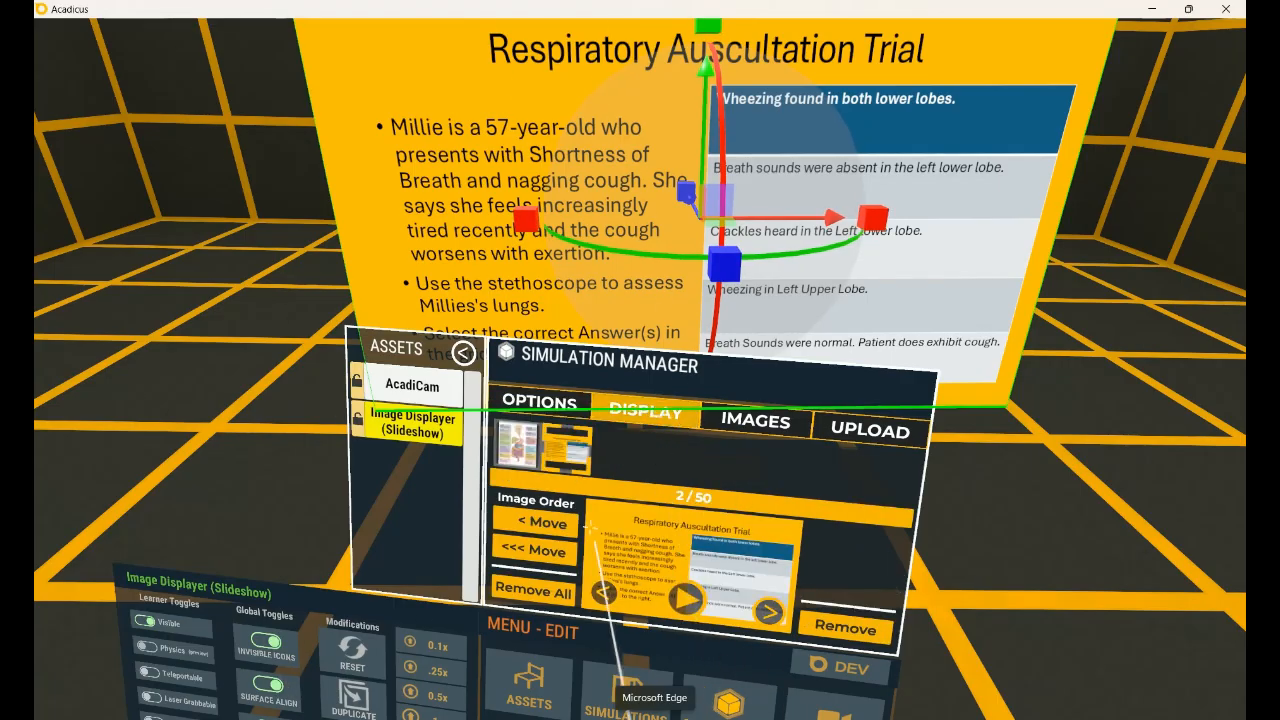
{"action": "left_click", "coordinate": [873, 435]}
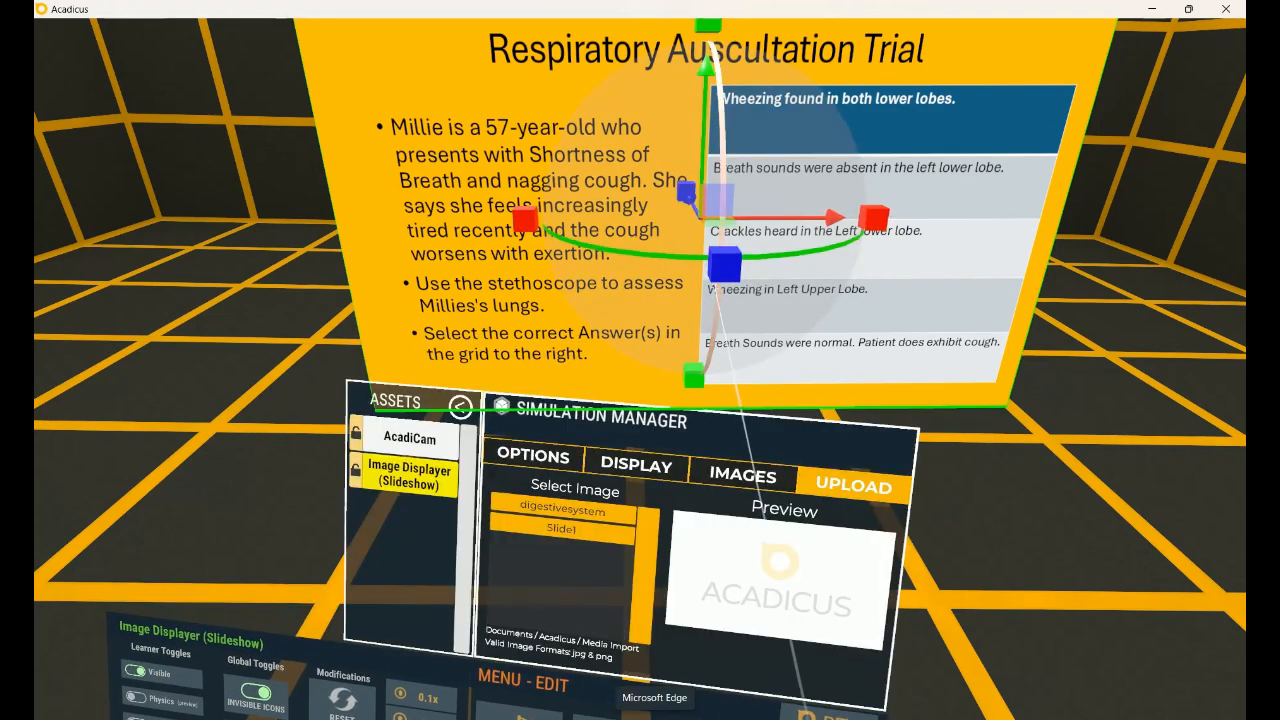
{"action": "left_click", "coordinate": [705, 470]}
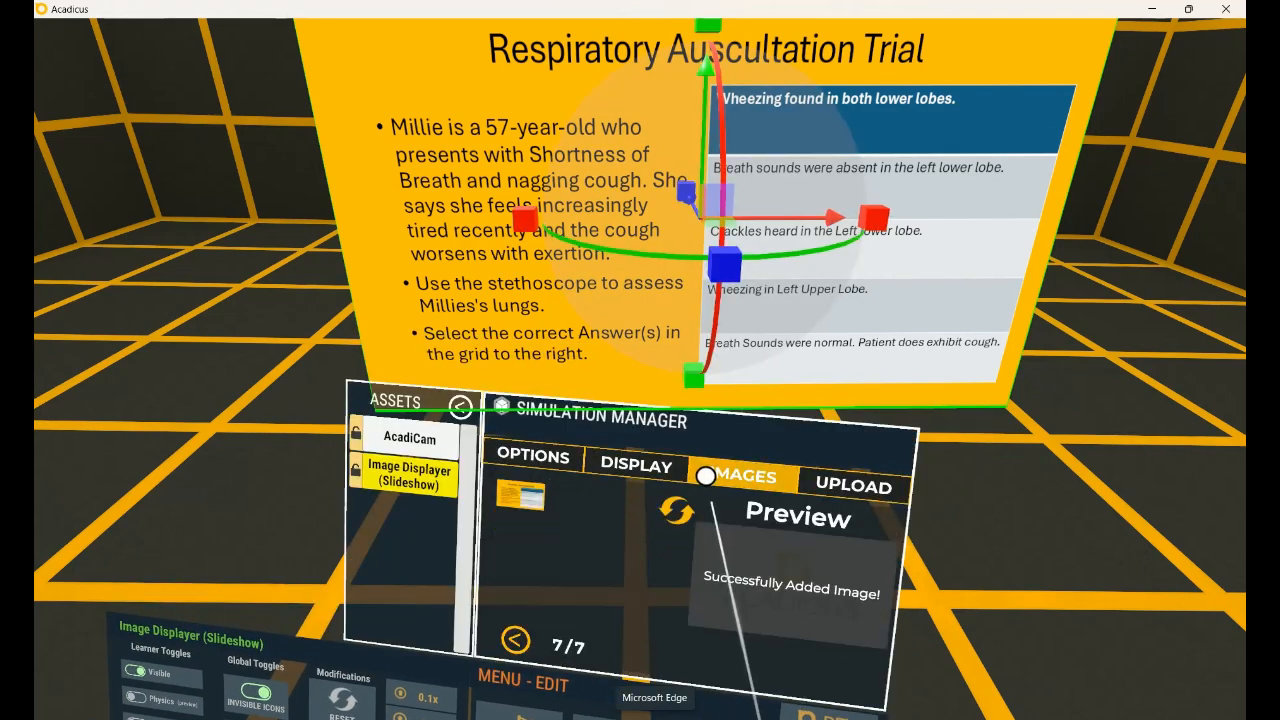
{"action": "left_click", "coordinate": [645, 470]}
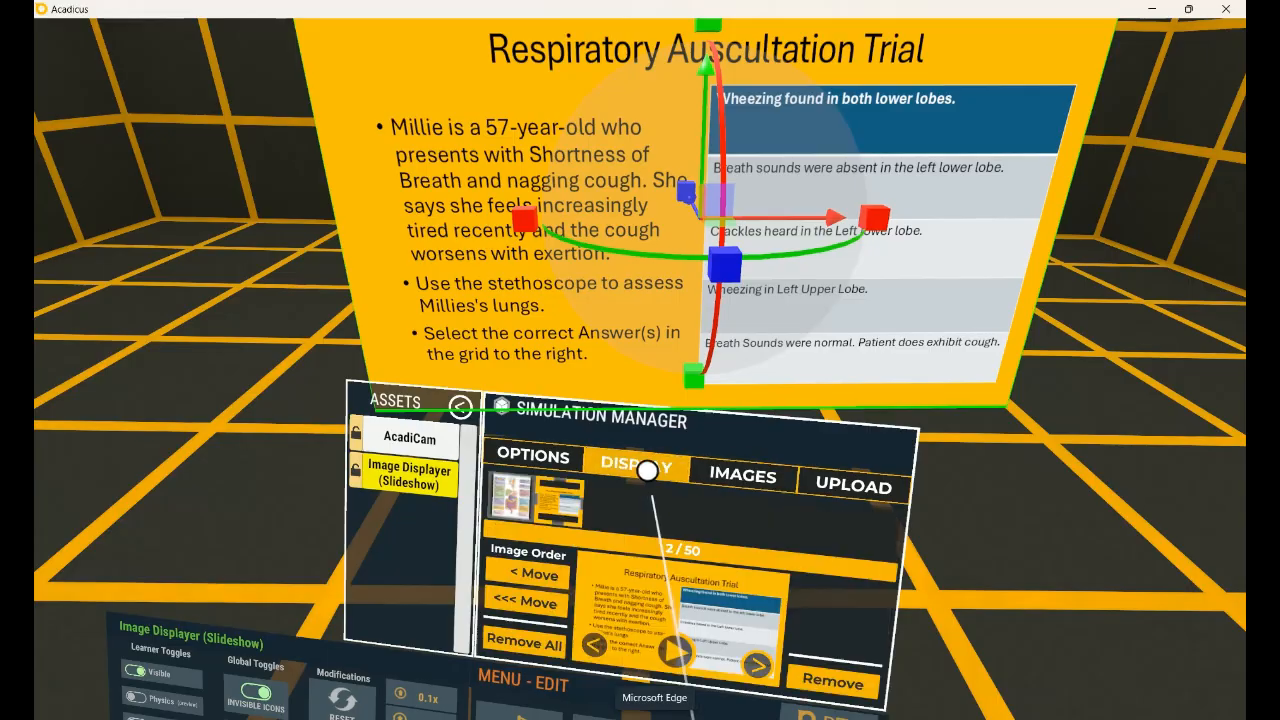
{"action": "left_click", "coordinate": [543, 459]}
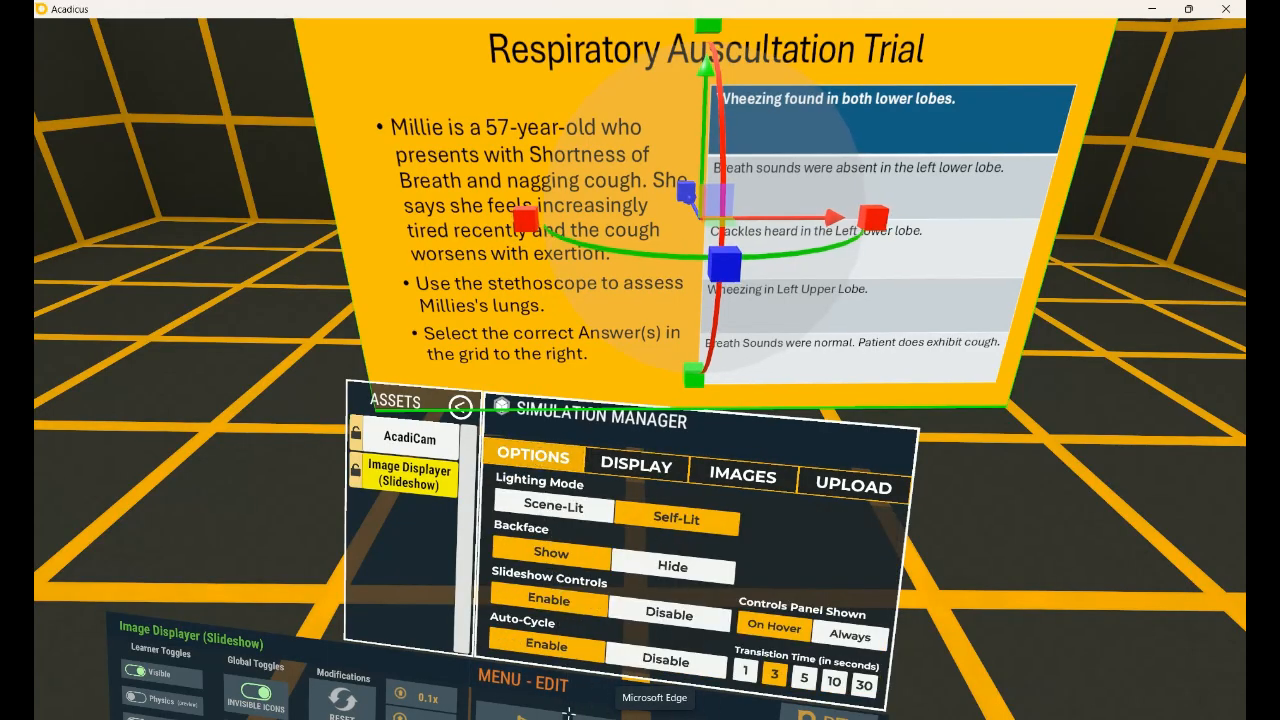